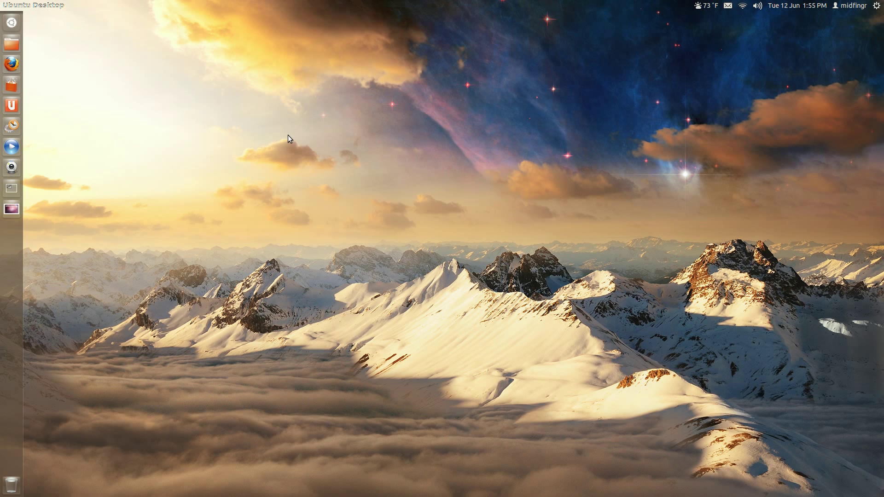
# Step: Launch Synaptic Package Manager from a Dash search for 'syn' and authenticate with the administrator password
pyautogui.press('super')
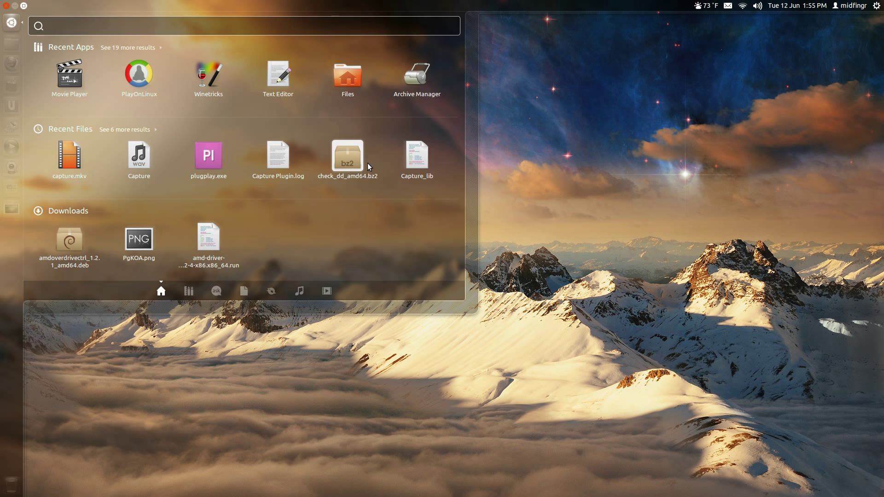
pyautogui.write('syn')
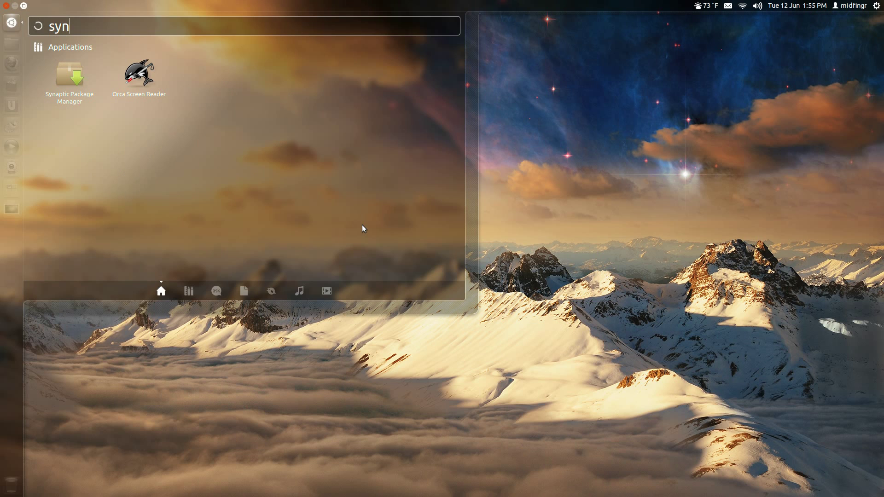
pyautogui.press('Return')
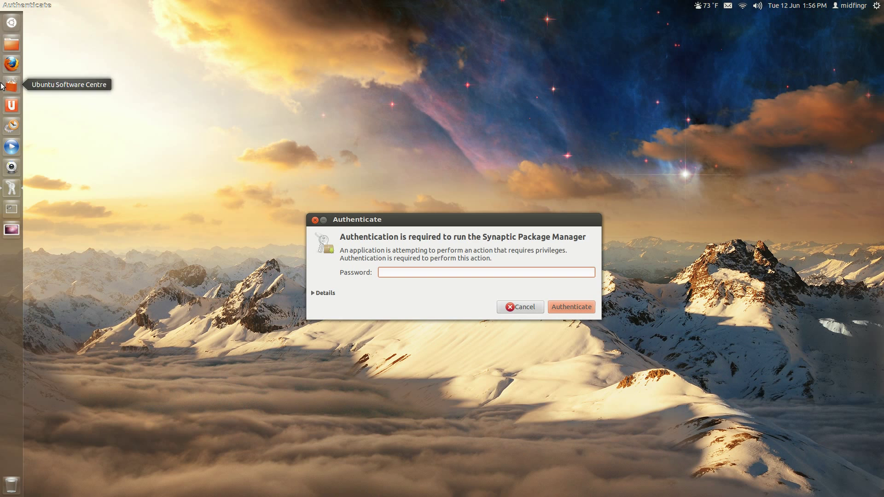
pyautogui.write('•')
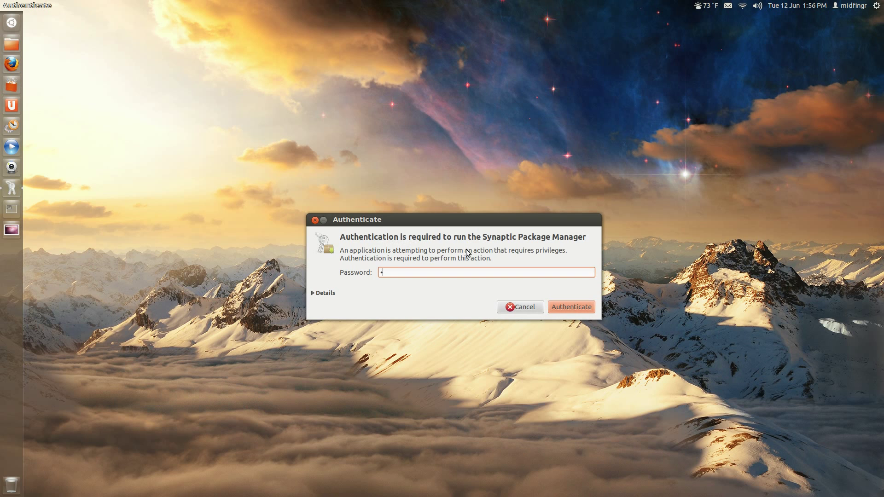
pyautogui.write('•••••••')
pyautogui.press('Return')
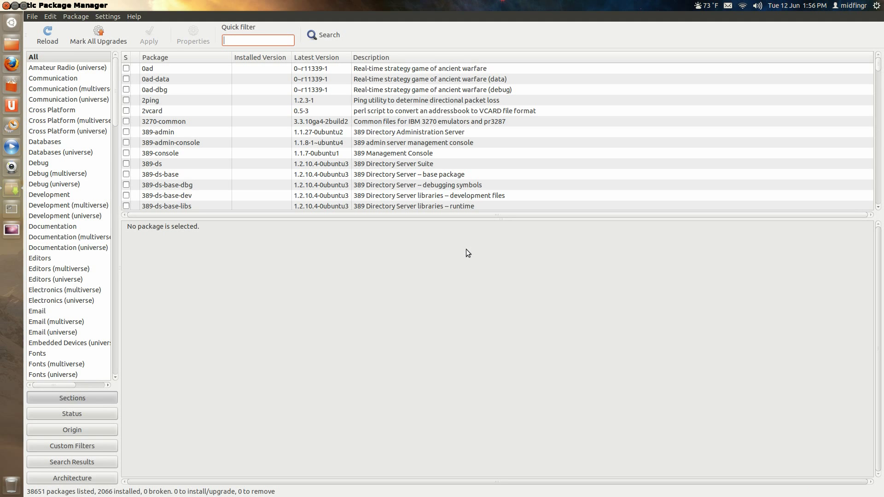
# Step: Filter packages for 'conky' and mark conky-all for installation along with its required dependencies
pyautogui.write('con')
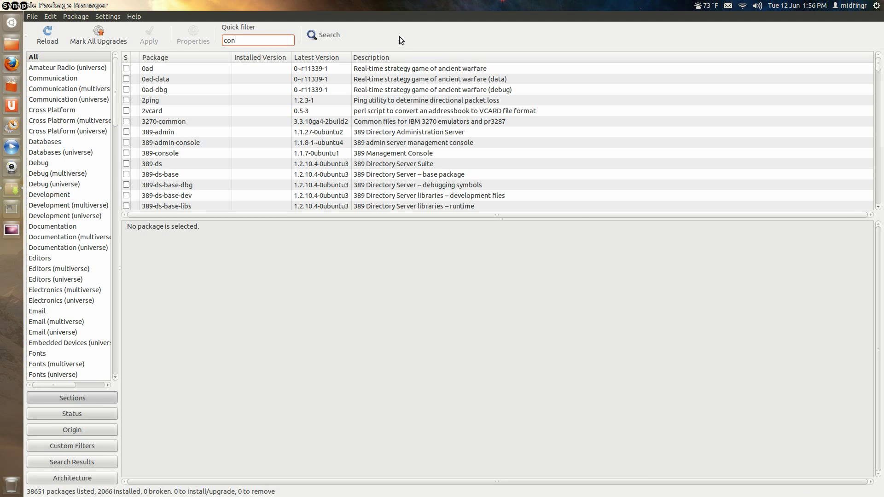
pyautogui.write('ky')
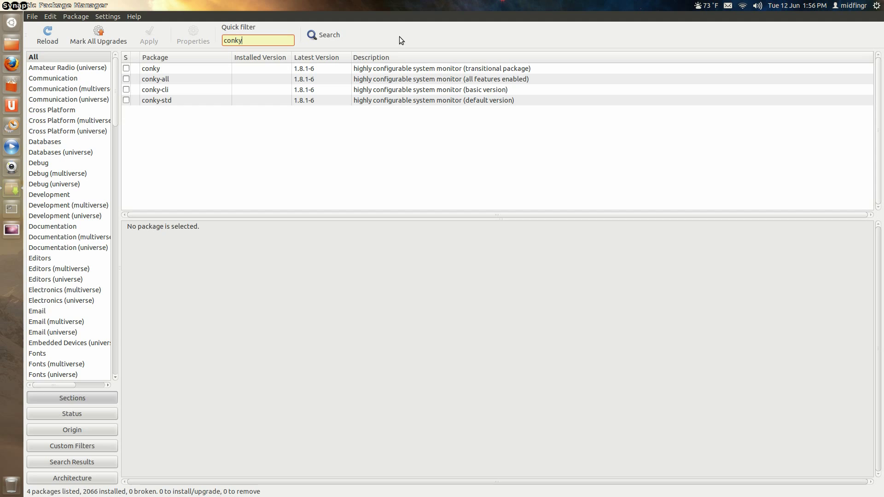
pyautogui.click(394, 79)
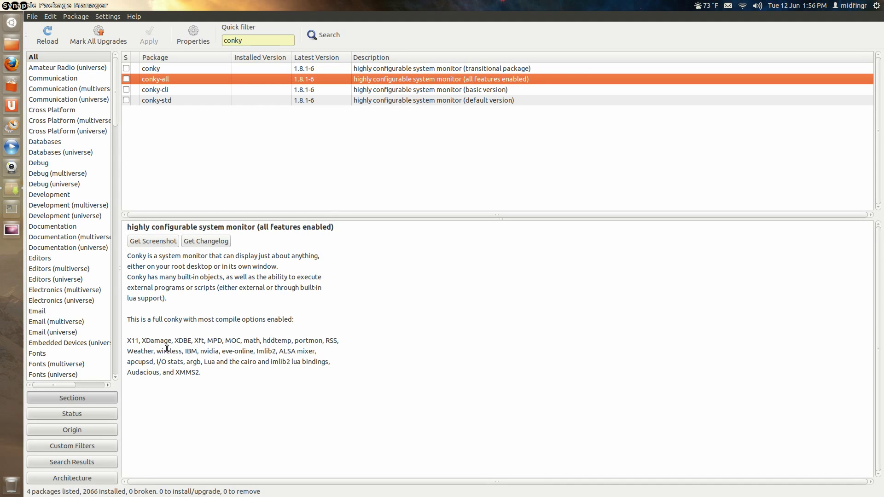
pyautogui.click(126, 79)
pyautogui.click(142, 97)
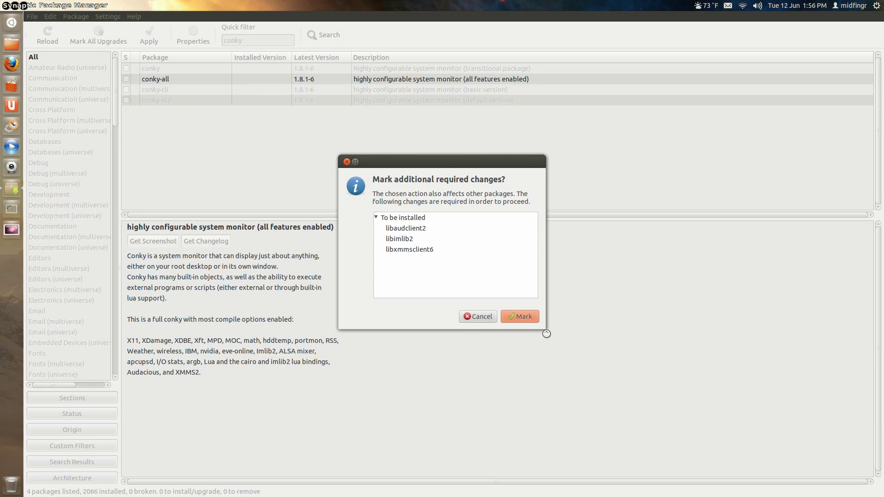
pyautogui.click(519, 315)
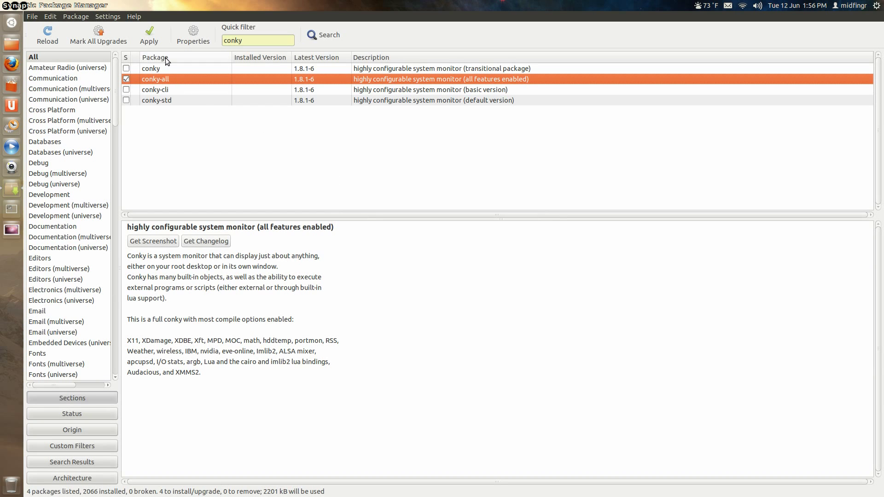
# Step: Apply the marked changes to install conky-all 1.8.1-6, then quit Synaptic
pyautogui.click(149, 35)
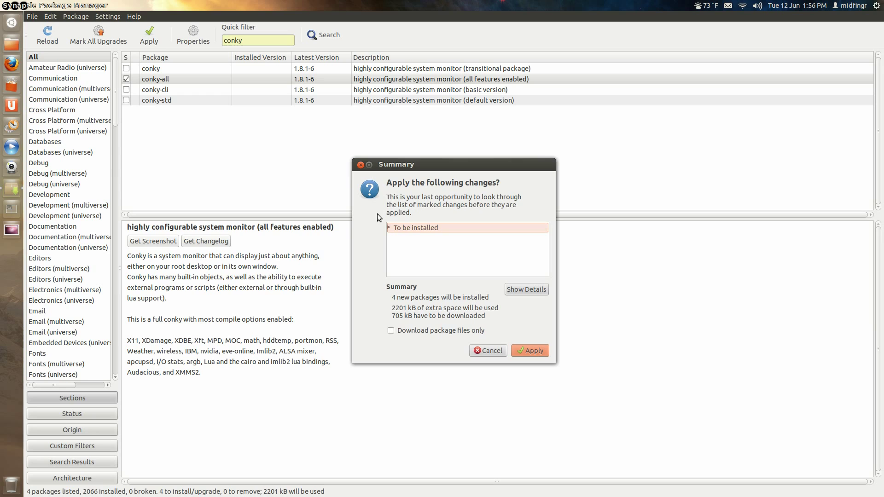
pyautogui.click(388, 228)
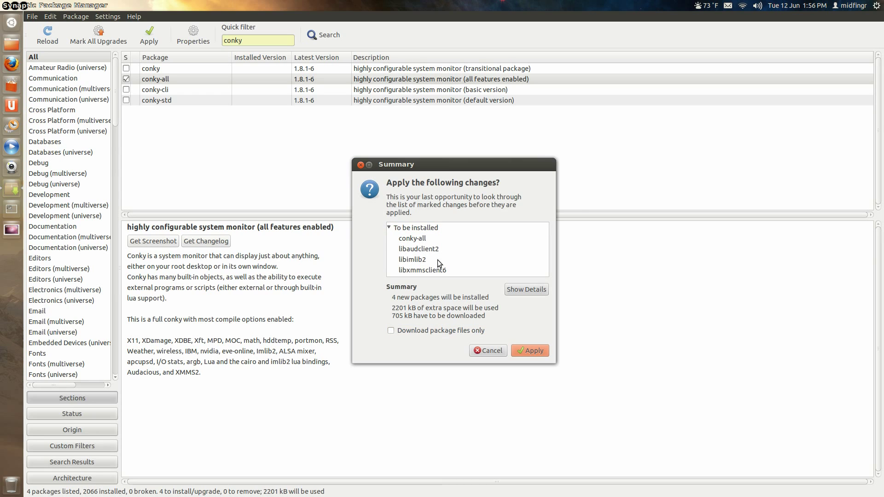
pyautogui.click(530, 351)
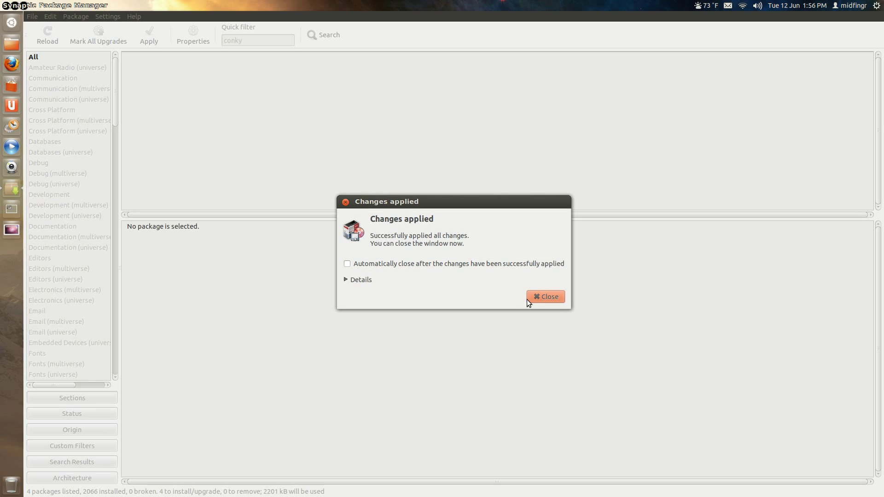
pyautogui.click(545, 297)
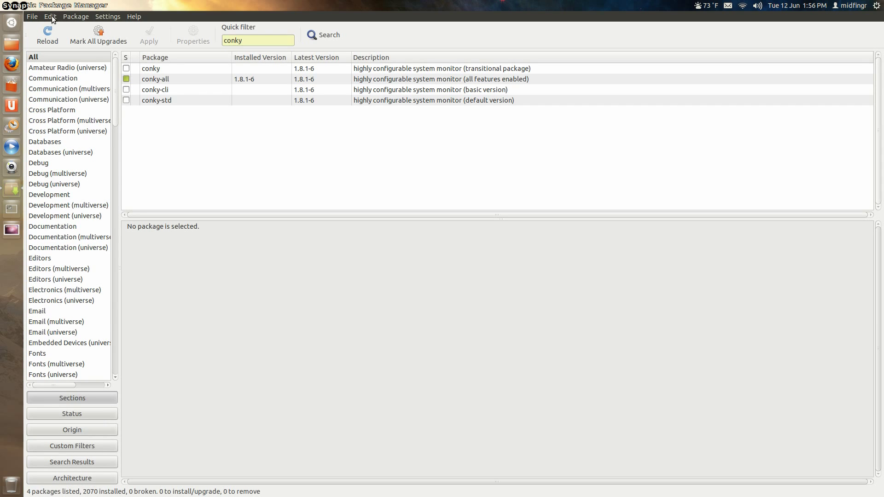
pyautogui.click(32, 15)
pyautogui.click(58, 98)
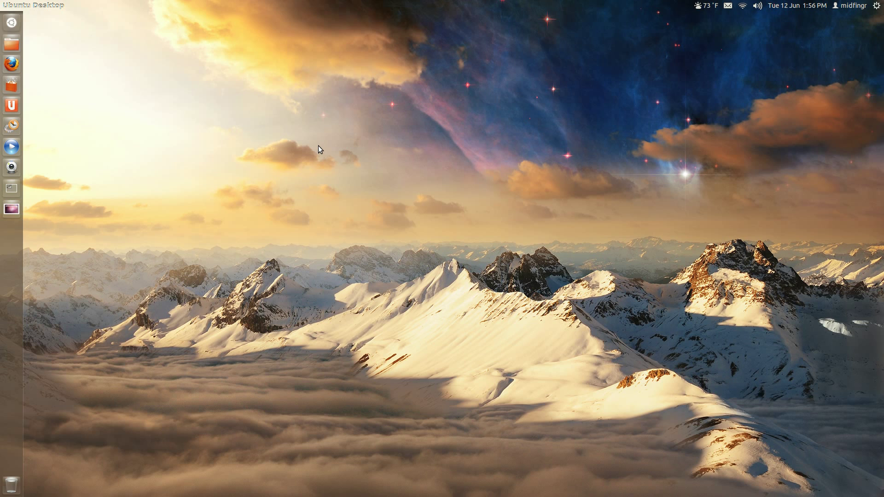
# Step: Run conky from a new terminal and move the terminal rightwards, clear of the monitor panel
pyautogui.hotkey('ctrl', 'alt', 't')
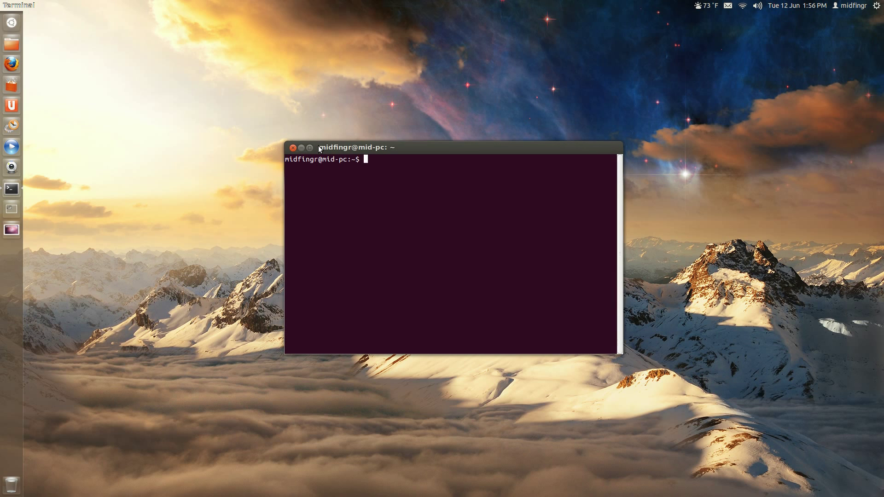
pyautogui.write('co')
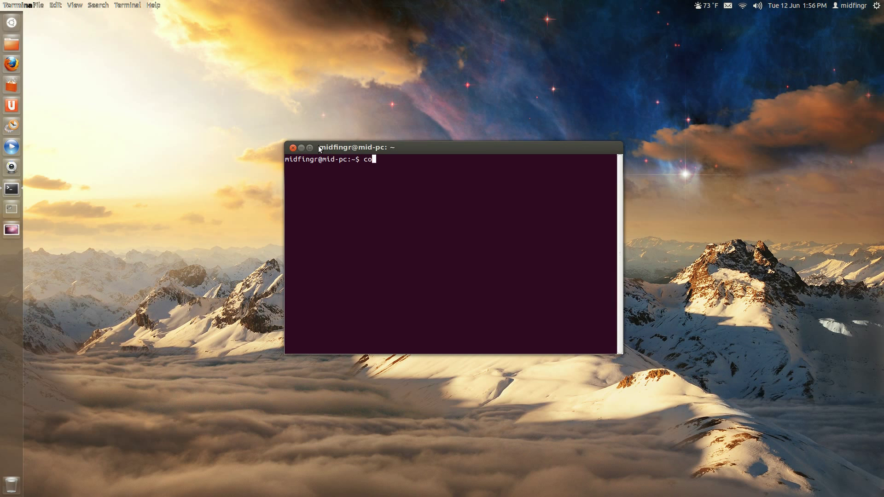
pyautogui.write('nky')
pyautogui.press('Return')
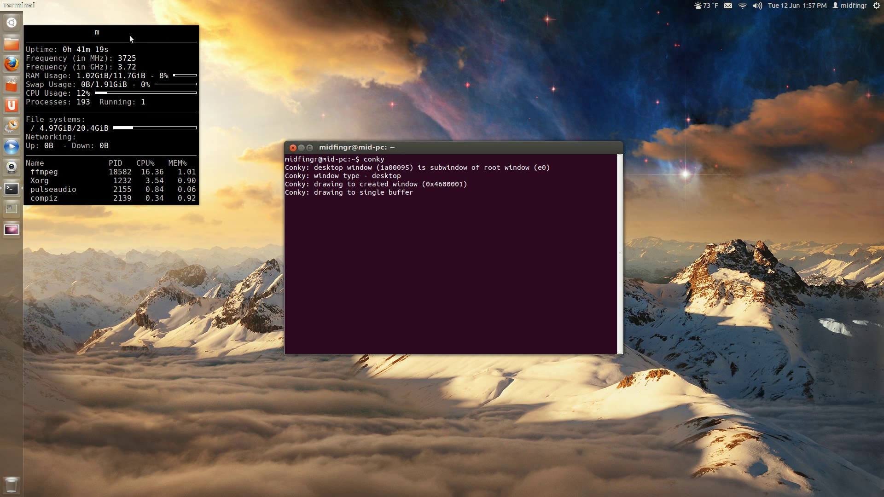
pyautogui.moveTo(367, 145); pyautogui.dragTo(439, 143)
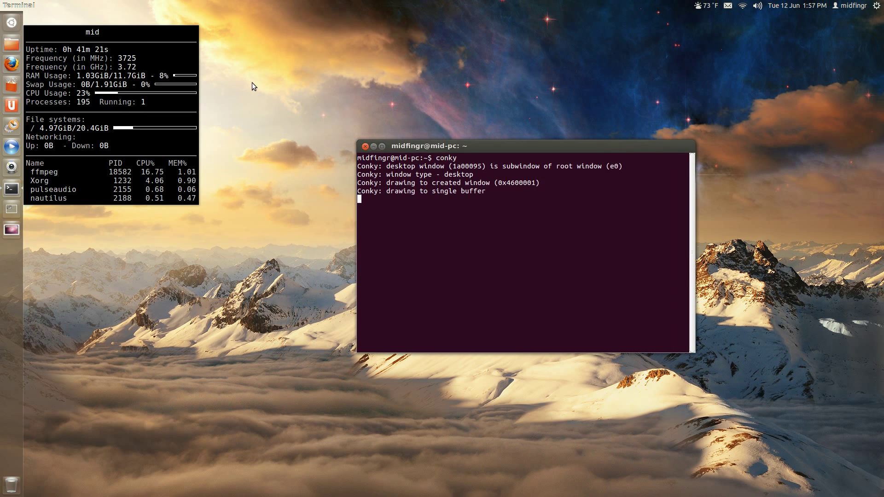
pyautogui.click(118, 35)
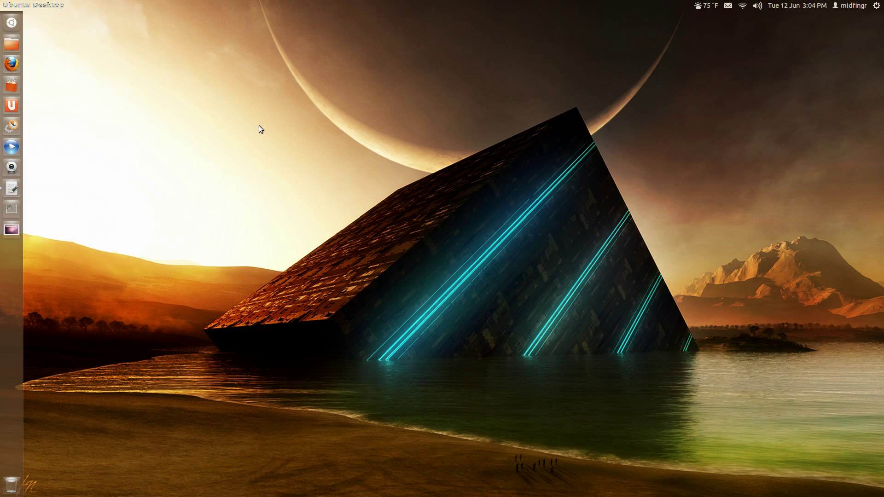
# Step: Open conky-colors.txt in gedit and select the first-line 'sudo apt-get install python-statgrab ttf-droid curl' command
pyautogui.click(4, 191)
pyautogui.click(281, 156)
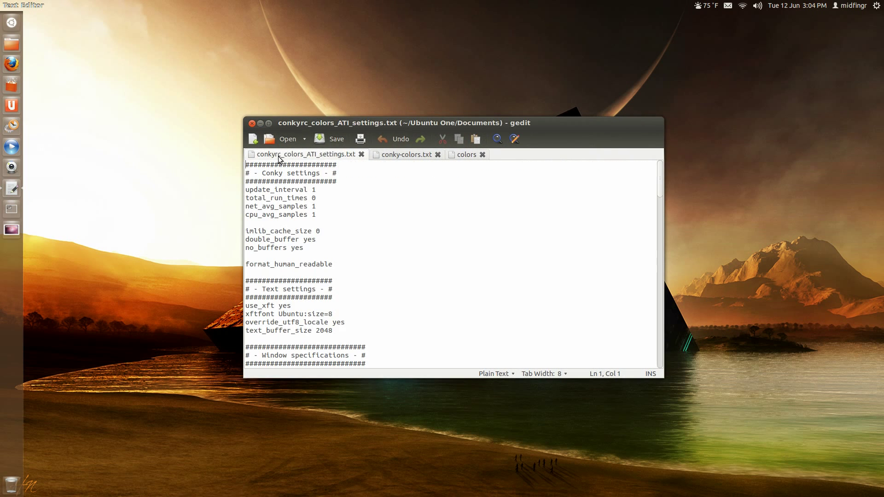
pyautogui.click(423, 157)
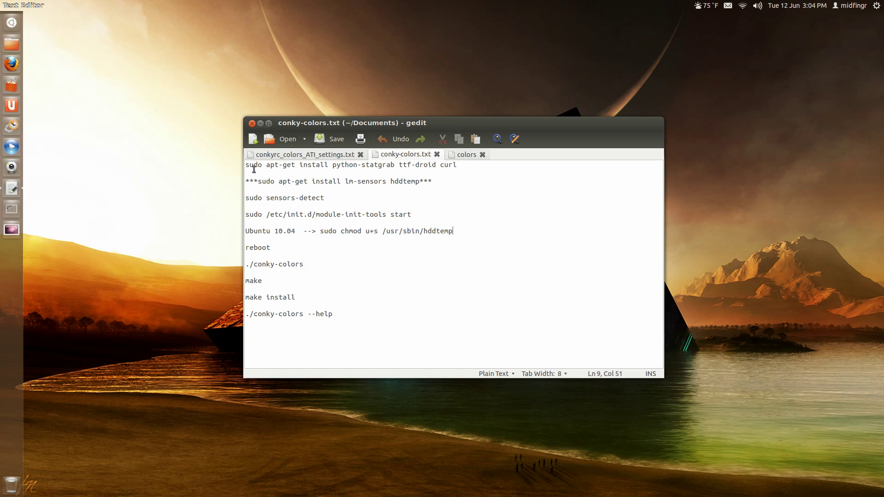
pyautogui.doubleClick(341, 165)
pyautogui.click(388, 166)
pyautogui.click(447, 165)
pyautogui.click(461, 180)
pyautogui.click(459, 166)
pyautogui.hotkey('shift', 'Home')
pyautogui.hotkey('ctrl', 'c')
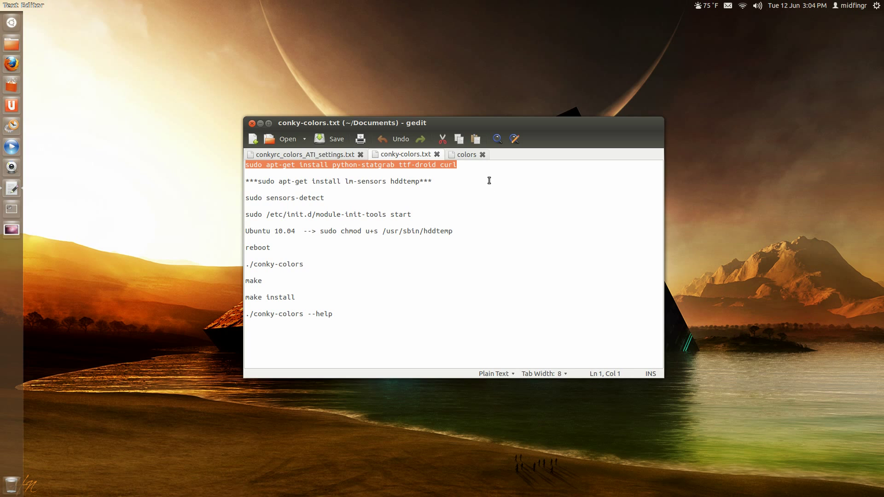
# Step: Paste and run 'sudo apt-get install python-statgrab ttf-droid curl' in a new terminal, entering the sudo password
pyautogui.click(102, 181)
pyautogui.hotkey('ctrl', 'alt', 't')
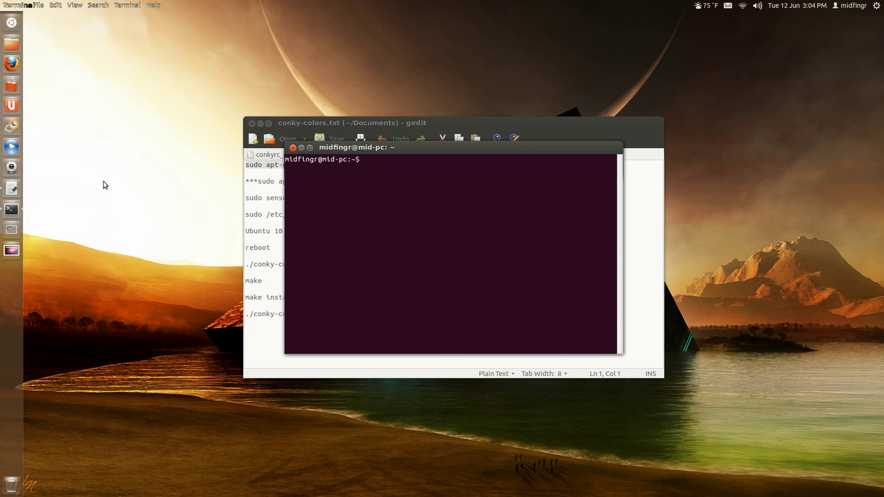
pyautogui.rightClick(376, 181)
pyautogui.click(396, 239)
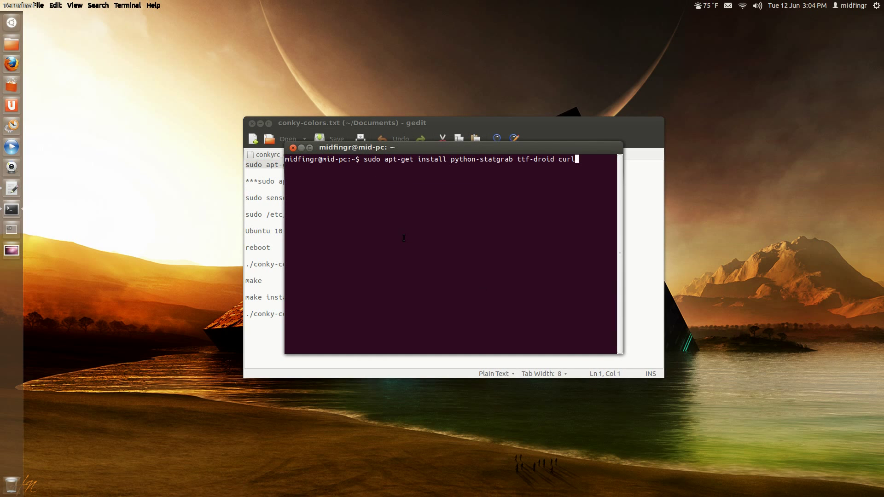
pyautogui.press('Return')
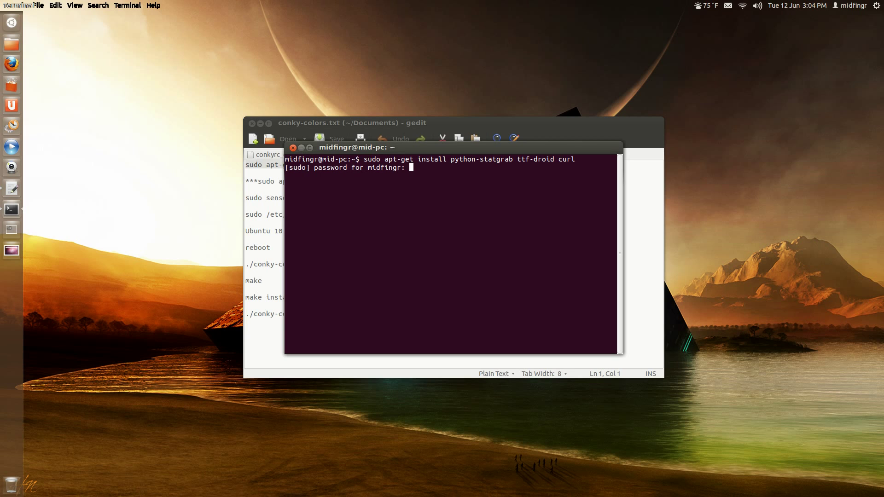
pyautogui.press('Return')
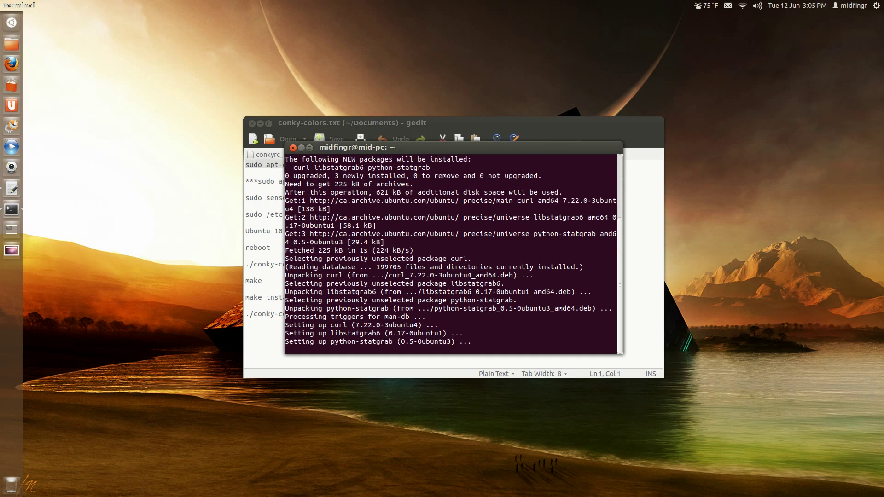
# Step: Review the notes' lm-sensors, hddtemp, module-init-tools and Ubuntu 10.04 entries in gedit
pyautogui.click(272, 318)
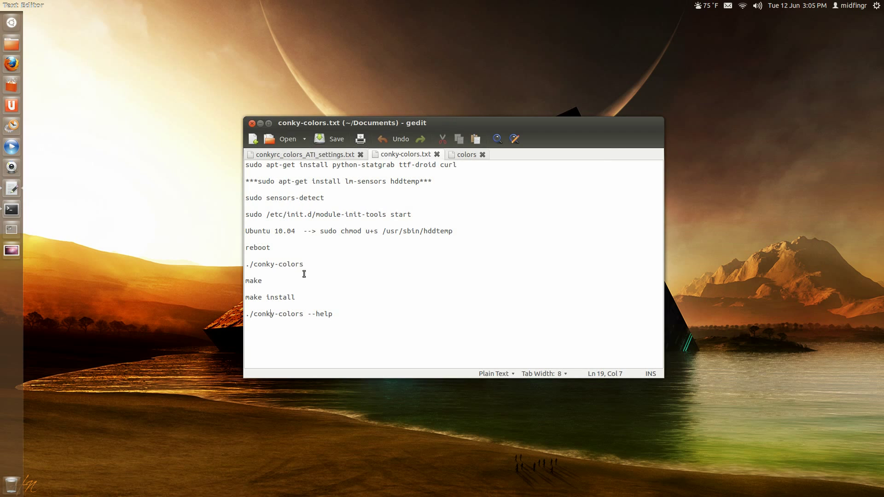
pyautogui.click(359, 183)
pyautogui.doubleClick(359, 183)
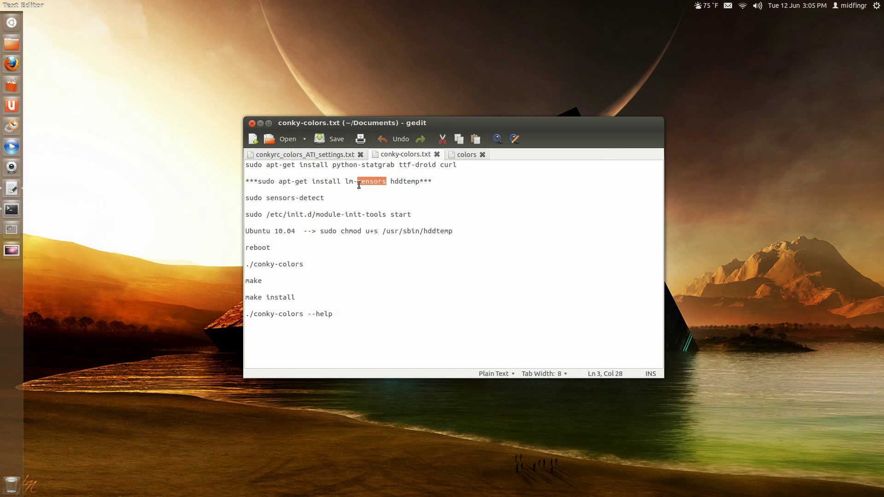
pyautogui.click(407, 181)
pyautogui.doubleClick(407, 182)
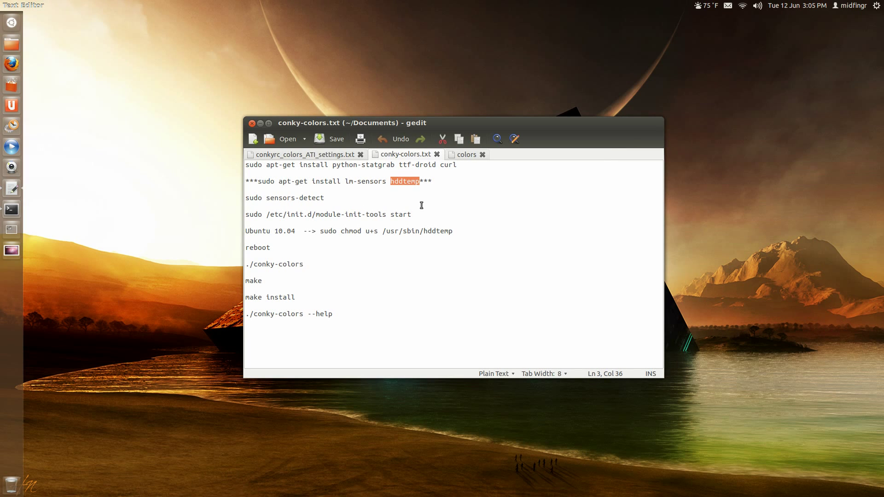
pyautogui.click(446, 183)
pyautogui.click(425, 215)
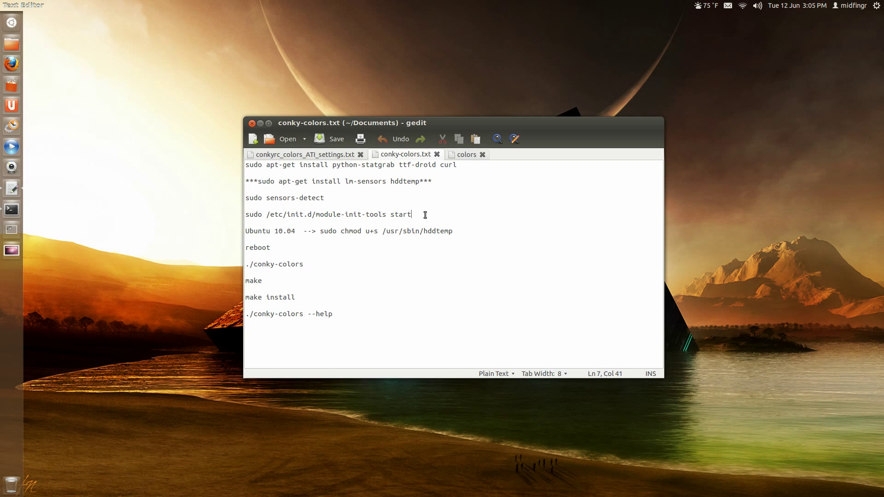
pyautogui.click(263, 232)
pyautogui.click(465, 230)
# Step: Check the finished install in the terminal, then select the 'sudo sensors-detect' line in the notes
pyautogui.click(10, 210)
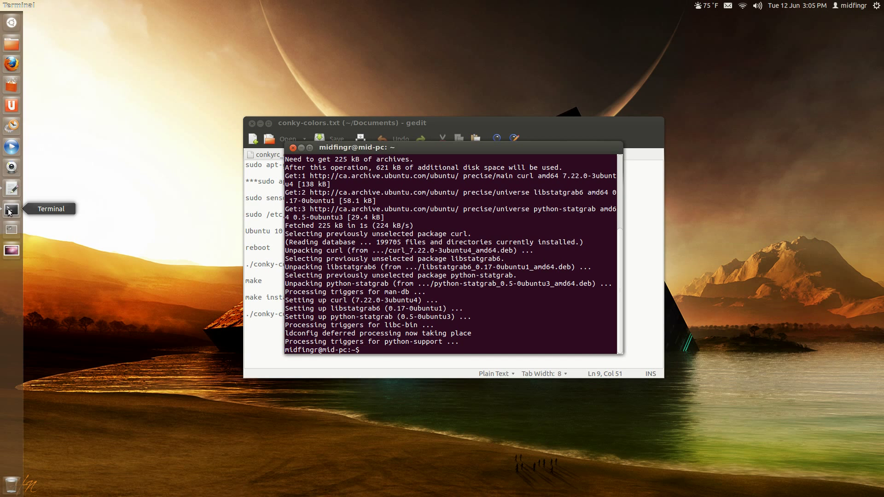
pyautogui.click(10, 210)
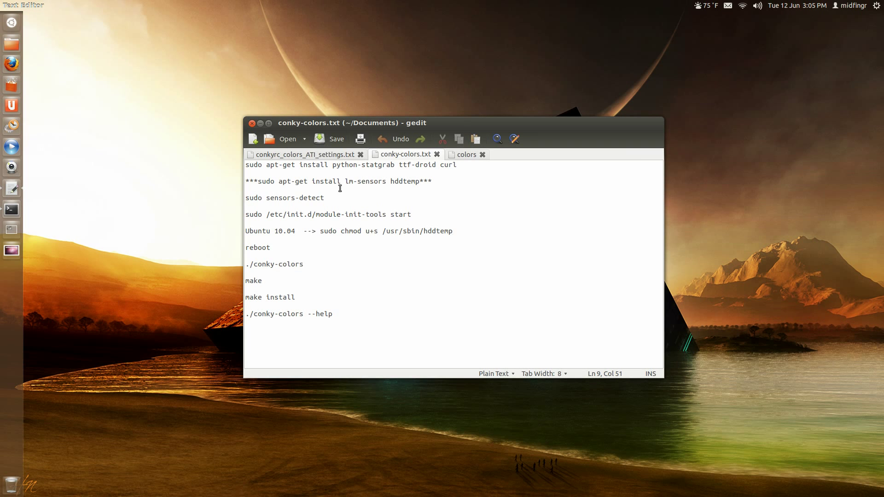
pyautogui.moveTo(325, 198); pyautogui.dragTo(244, 198)
pyautogui.hotkey('ctrl', 'c')
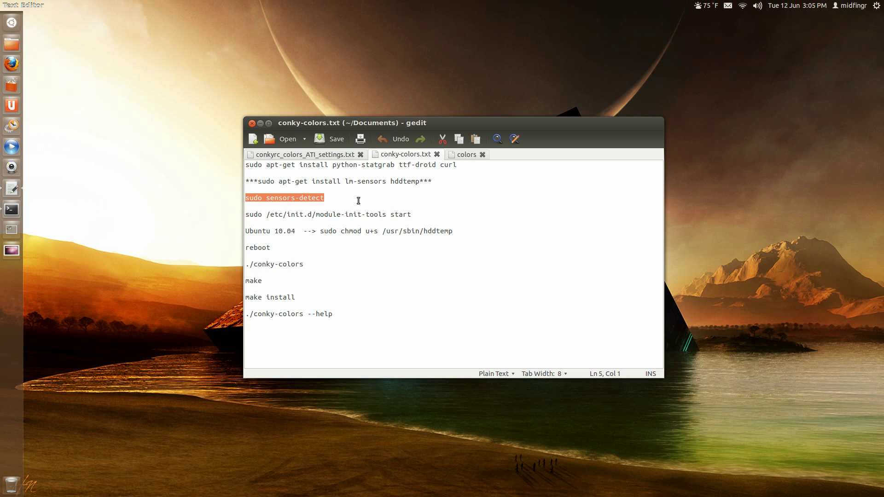
# Step: Clear and maximize the terminal, then paste and run 'sudo sensors-detect'
pyautogui.click(12, 209)
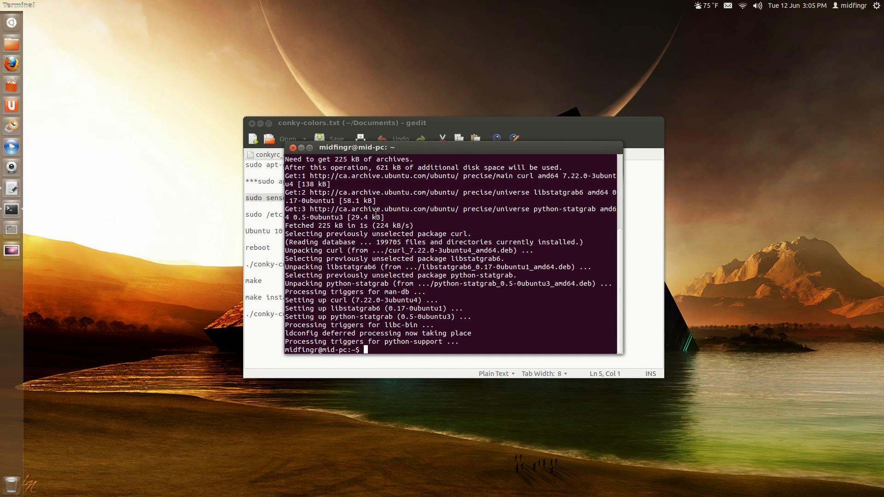
pyautogui.write('clear')
pyautogui.press('Return')
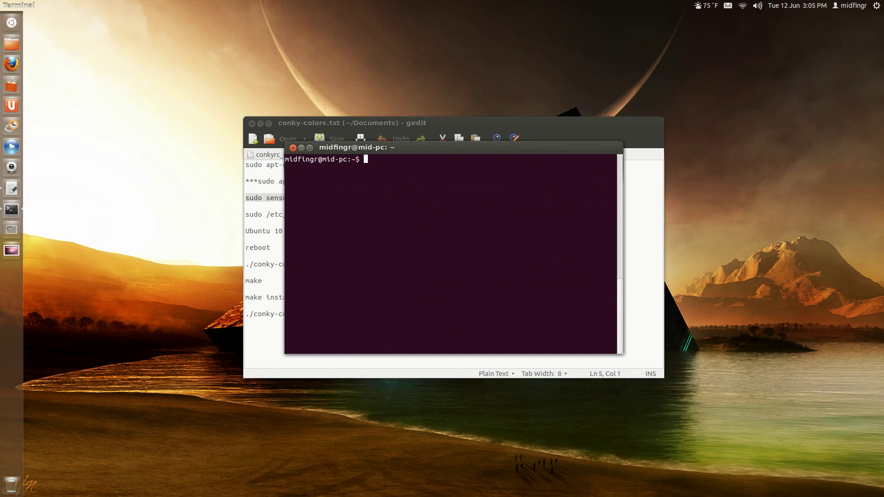
pyautogui.moveTo(494, 149); pyautogui.dragTo(462, 40)
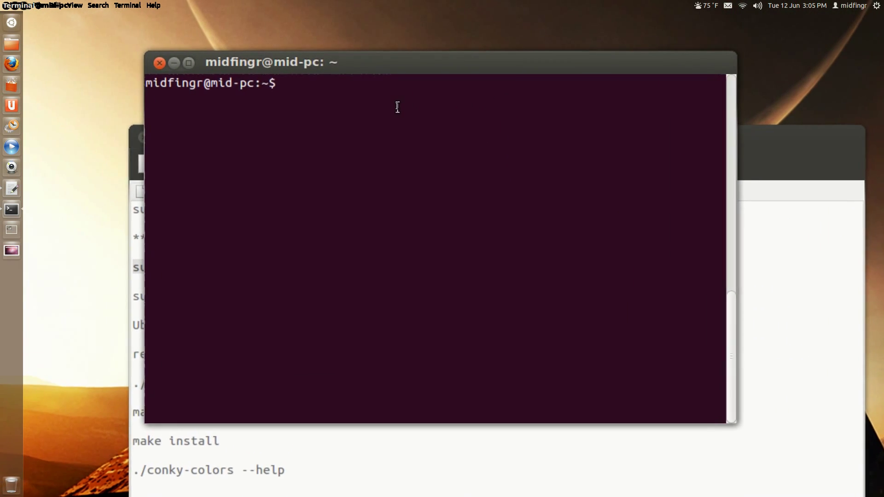
pyautogui.rightClick(374, 106)
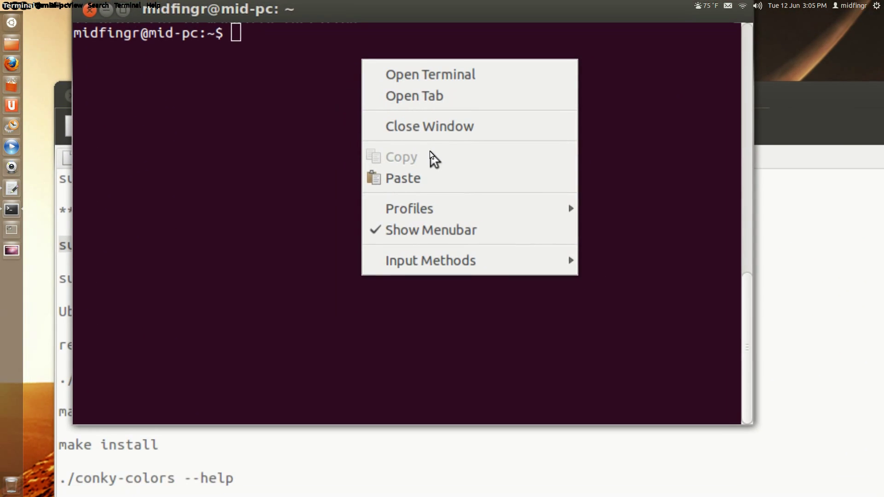
pyautogui.click(429, 164)
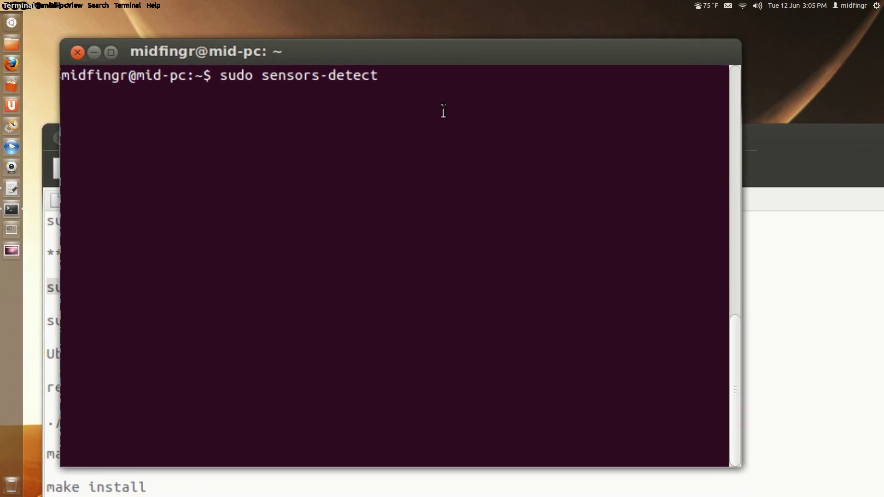
pyautogui.press('Return')
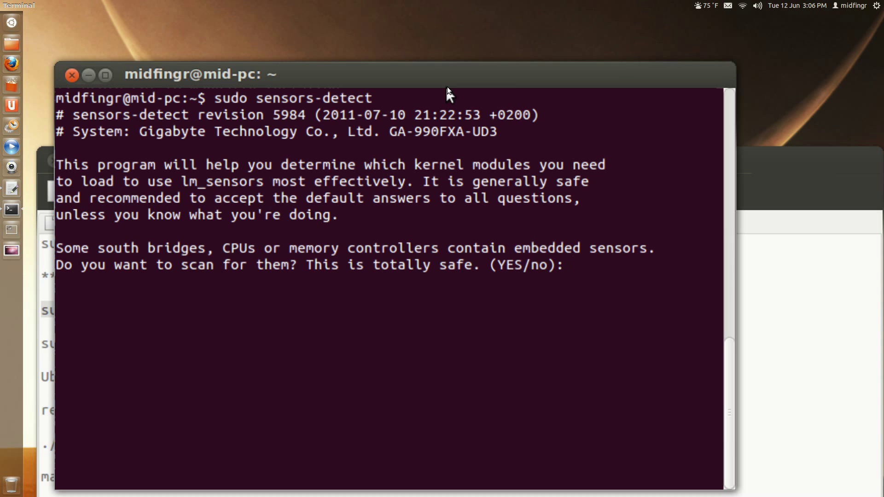
# Step: Answer y to every sensors-detect probe and add the it87 driver to /etc/modules
pyautogui.write('y')
pyautogui.press('Return')
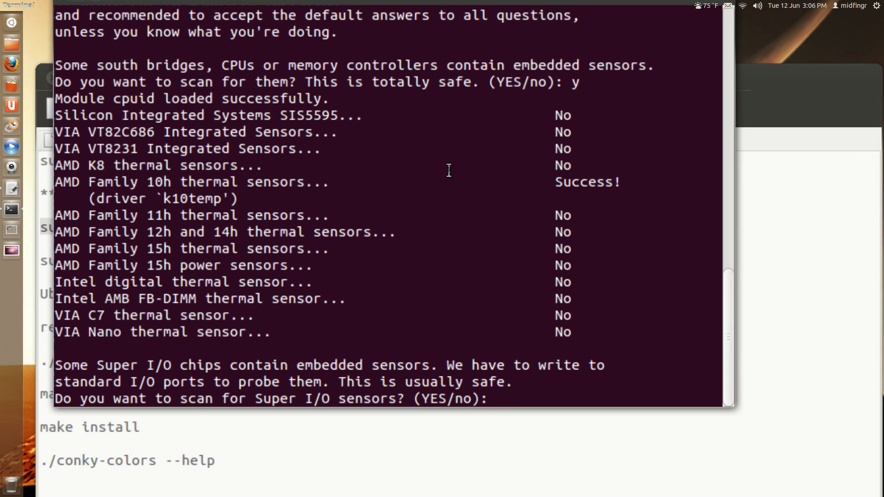
pyautogui.write('y')
pyautogui.press('Return')
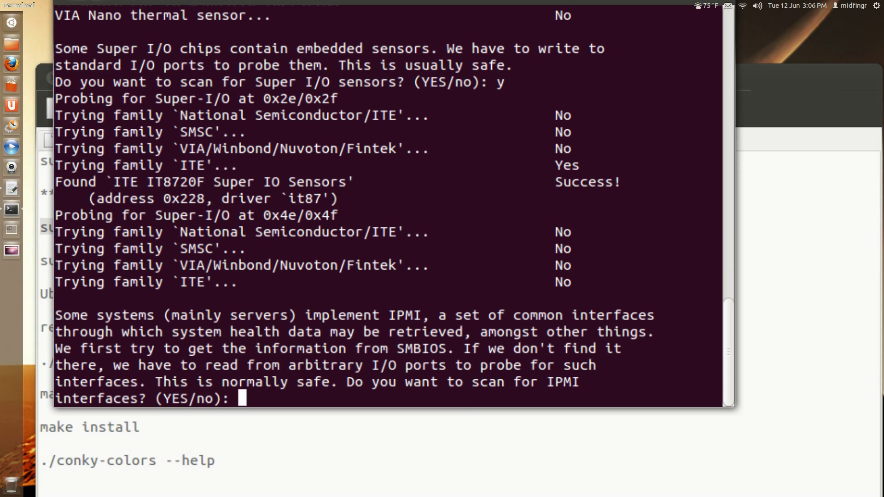
pyautogui.write('y')
pyautogui.press('Return')
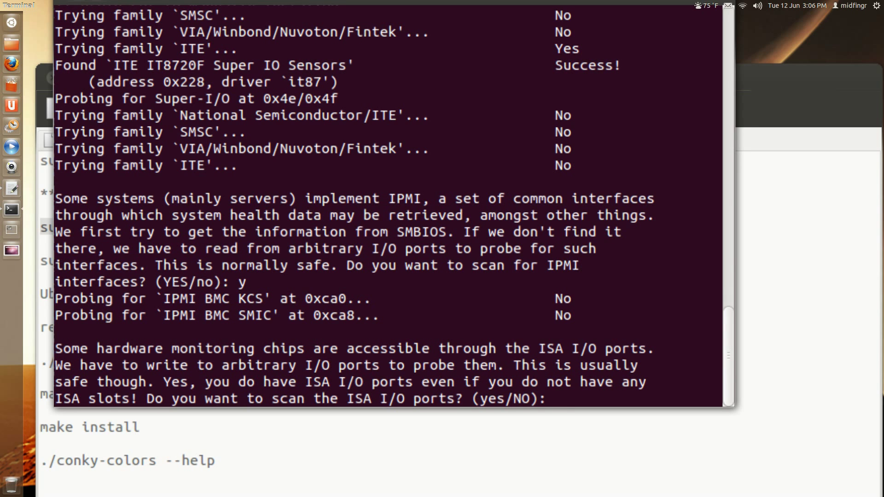
pyautogui.write('y')
pyautogui.press('Return')
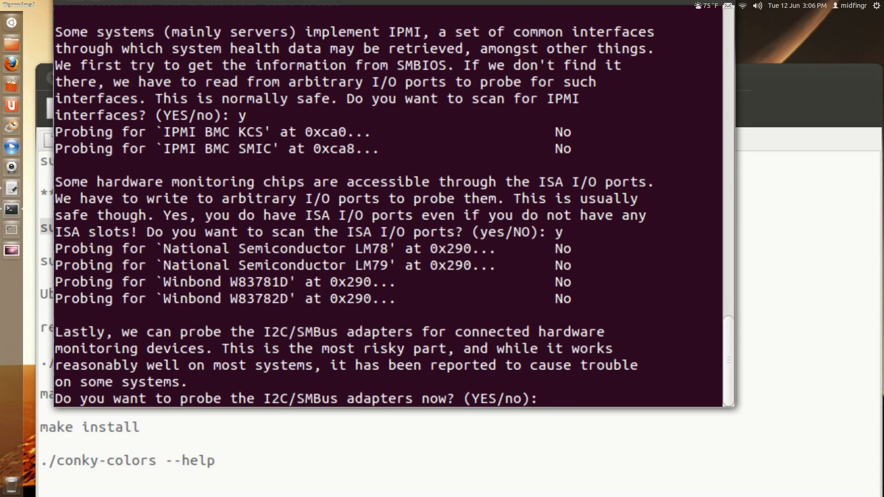
pyautogui.write('y')
pyautogui.press('Return')
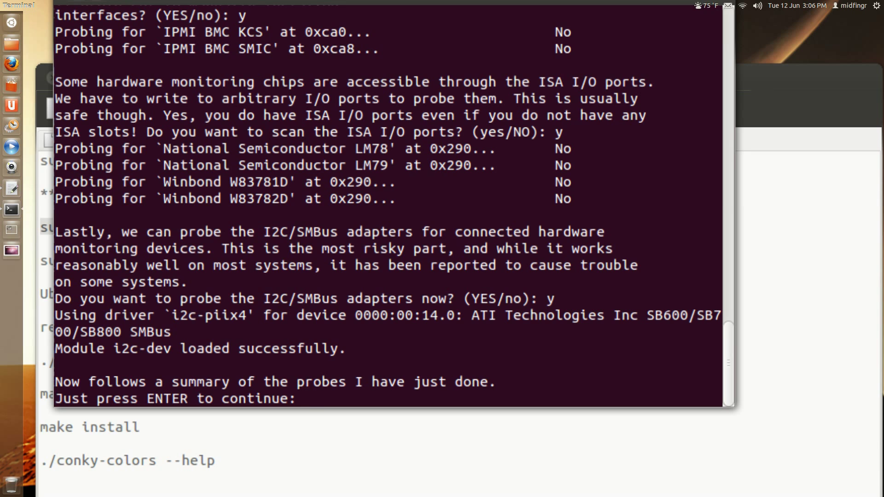
pyautogui.press('Return')
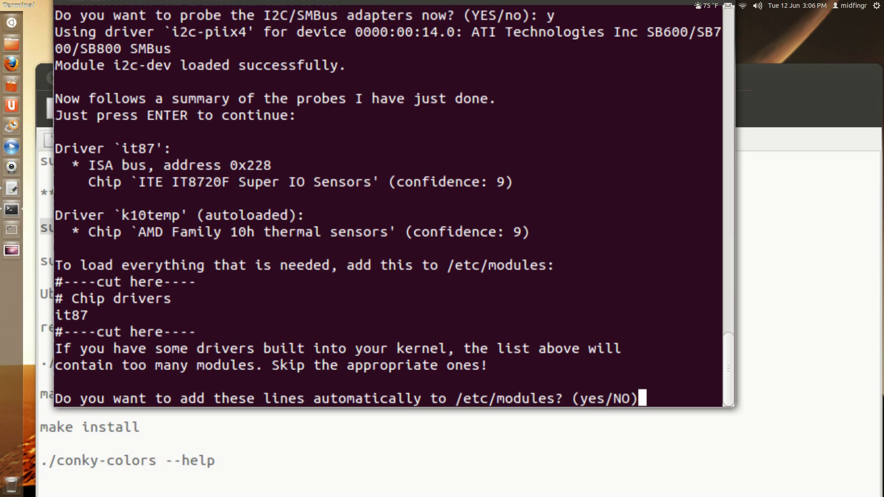
pyautogui.write('y')
pyautogui.press('Return')
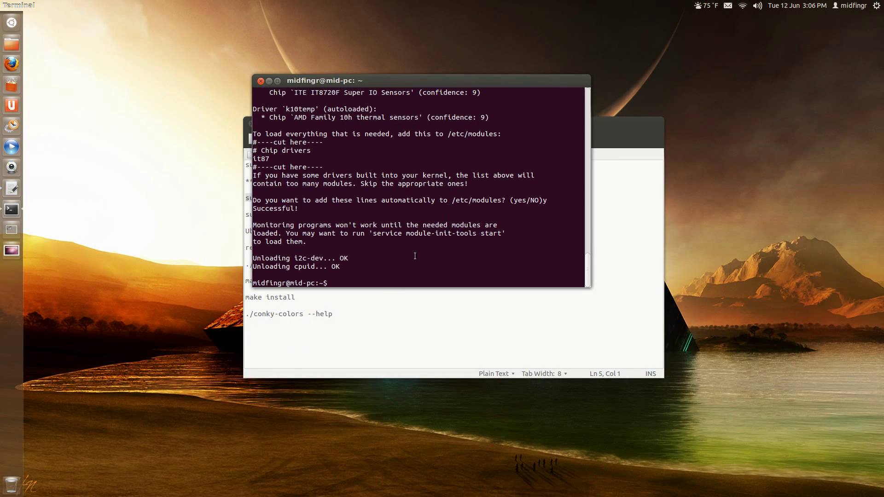
# Step: Copy the 'sudo /etc/init.d/module-init-tools start' line from the gedit notes
pyautogui.click(382, 313)
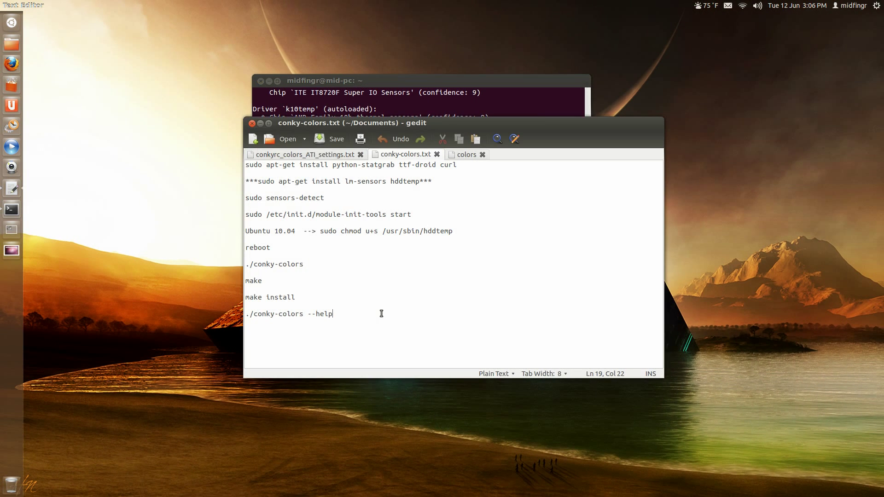
pyautogui.tripleClick(295, 215)
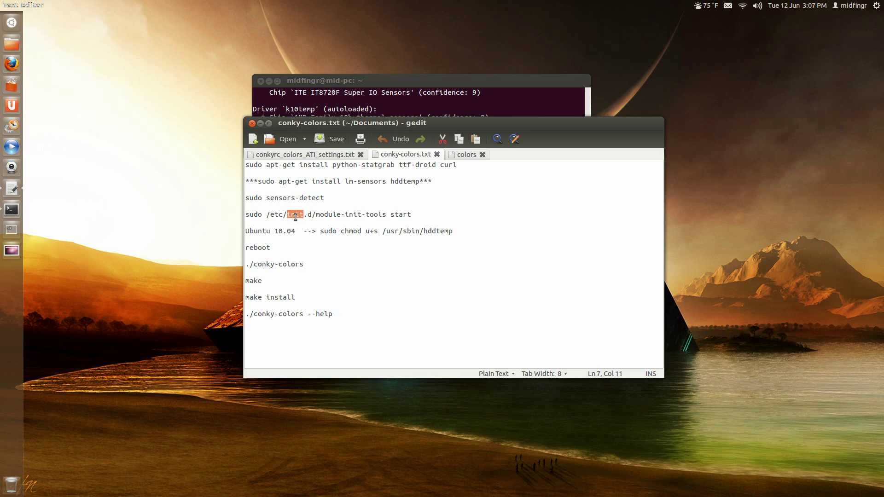
pyautogui.rightClick(386, 213)
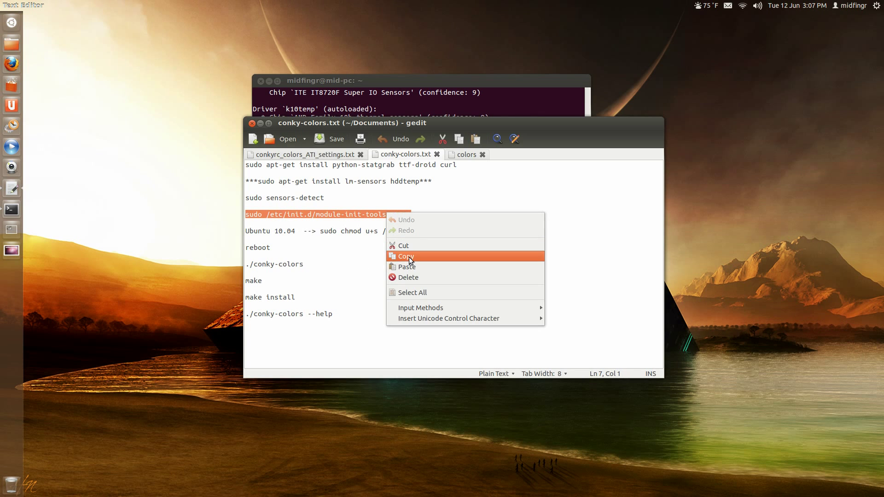
pyautogui.click(409, 257)
# Step: Clear the terminal, then paste and run the module-init-tools start command
pyautogui.click(471, 113)
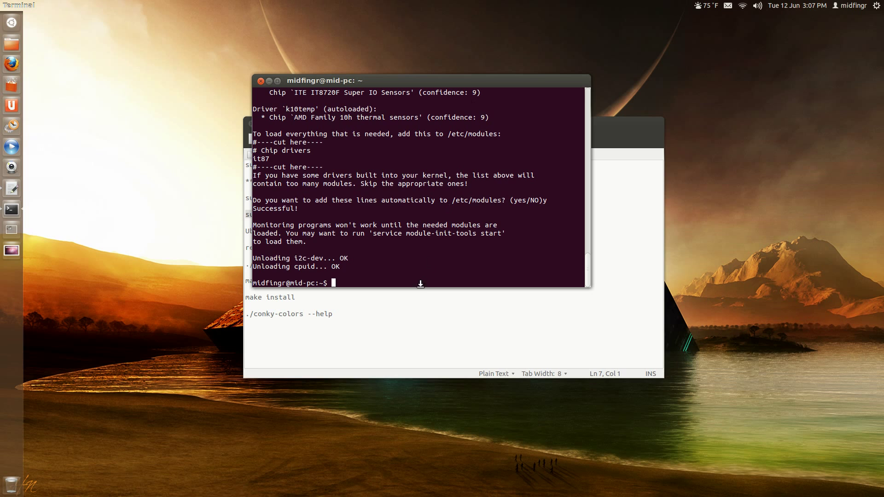
pyautogui.write('clear')
pyautogui.press('Return')
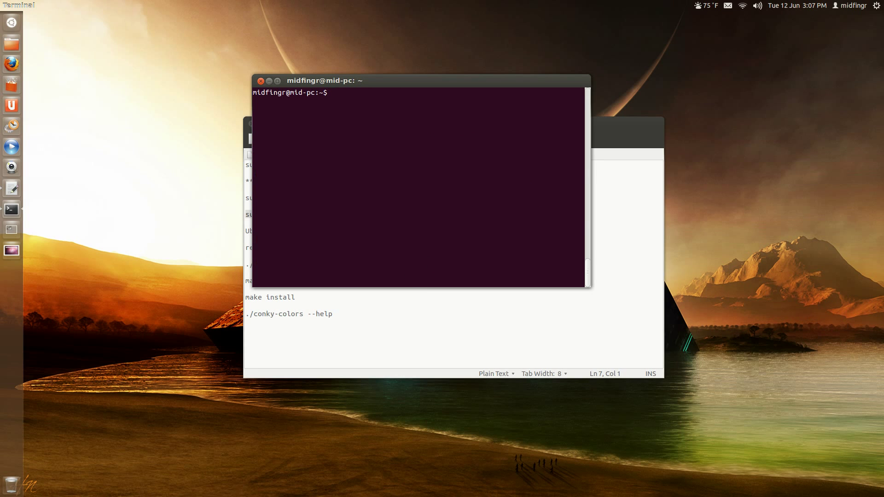
pyautogui.rightClick(385, 130)
pyautogui.click(414, 188)
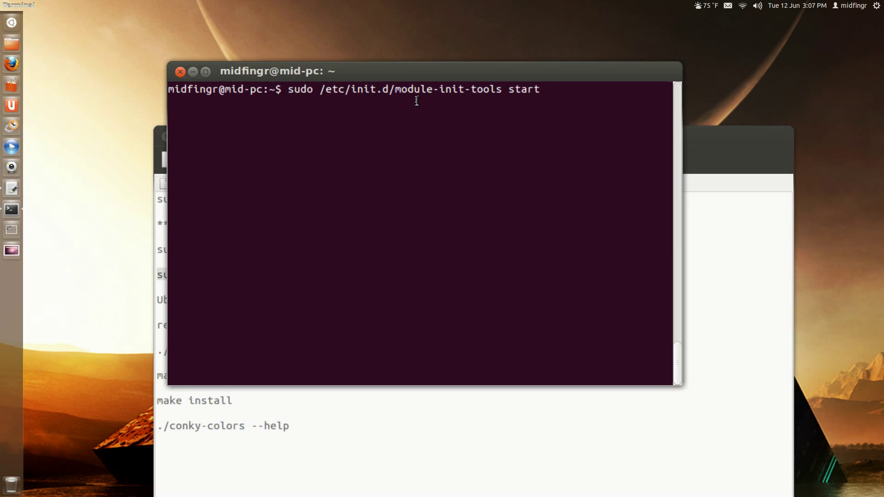
pyautogui.press('Return')
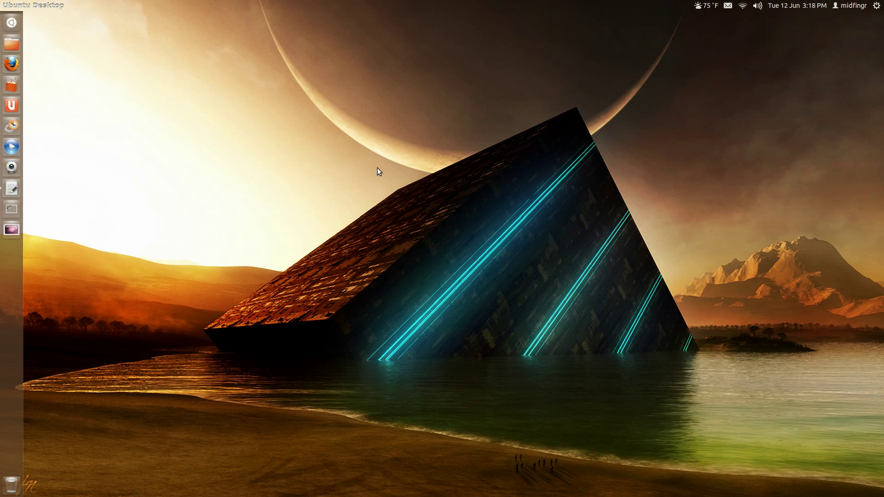
# Step: Run sensors in a new terminal, listing it8720 voltages, fans, temperatures and k10temp at +44.6°C
pyautogui.hotkey('ctrl', 'alt', 't')
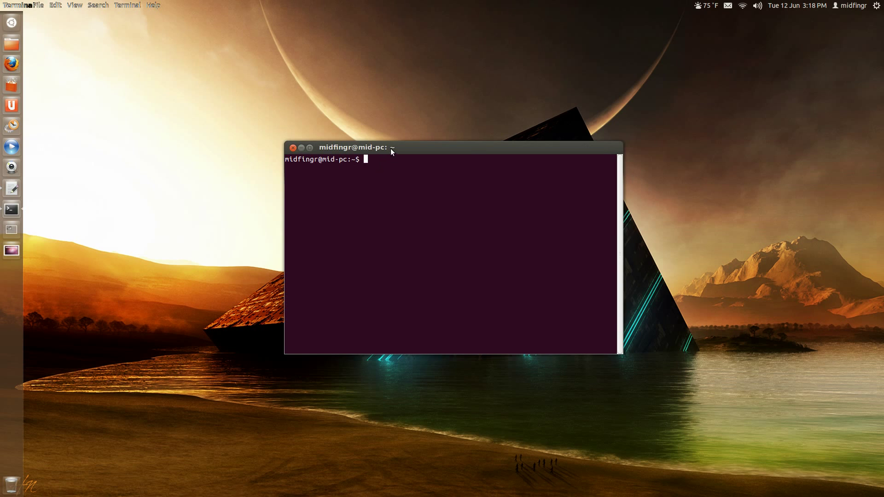
pyautogui.moveTo(390, 149); pyautogui.dragTo(377, 120)
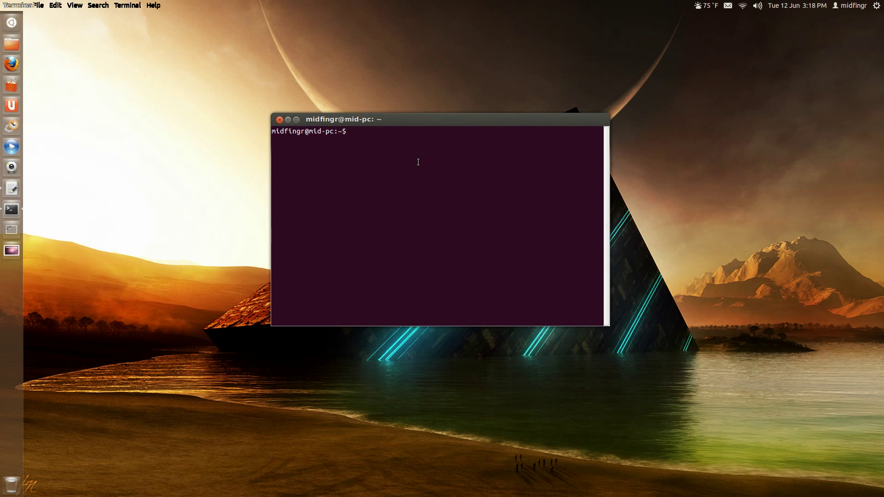
pyautogui.write('sensors')
pyautogui.press('Return')
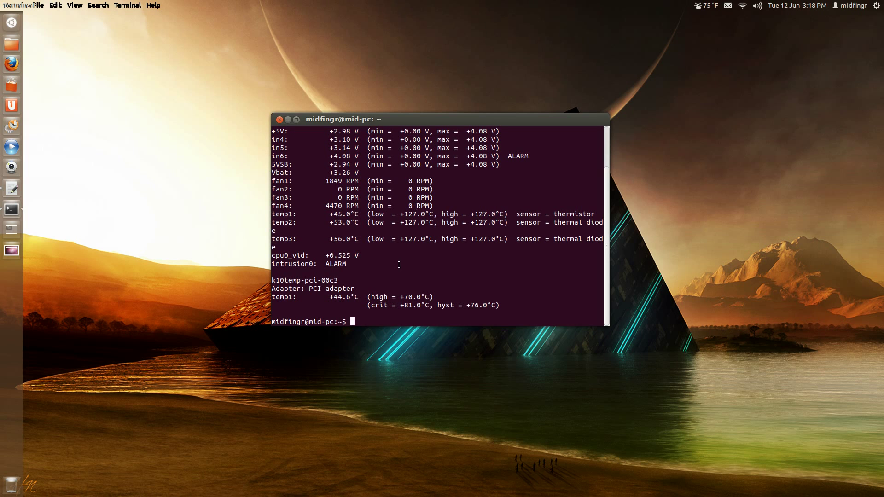
pyautogui.scroll(2, 414, 311)
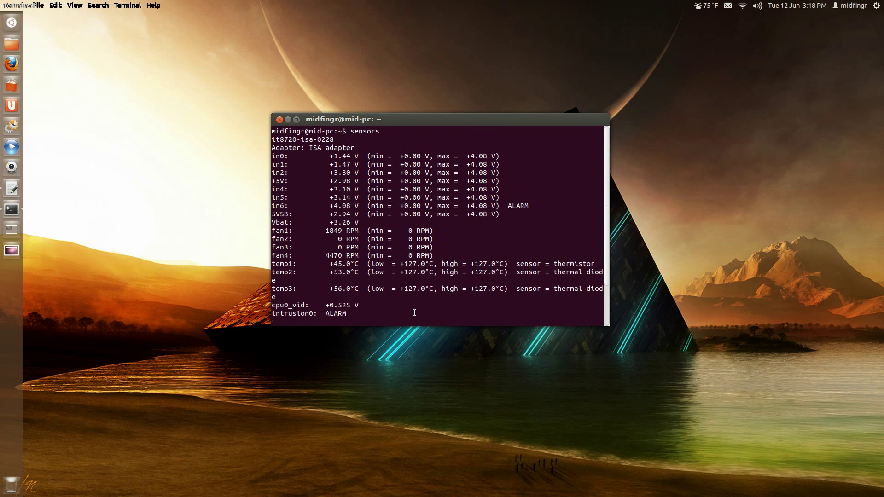
pyautogui.scroll(-2, 397, 174)
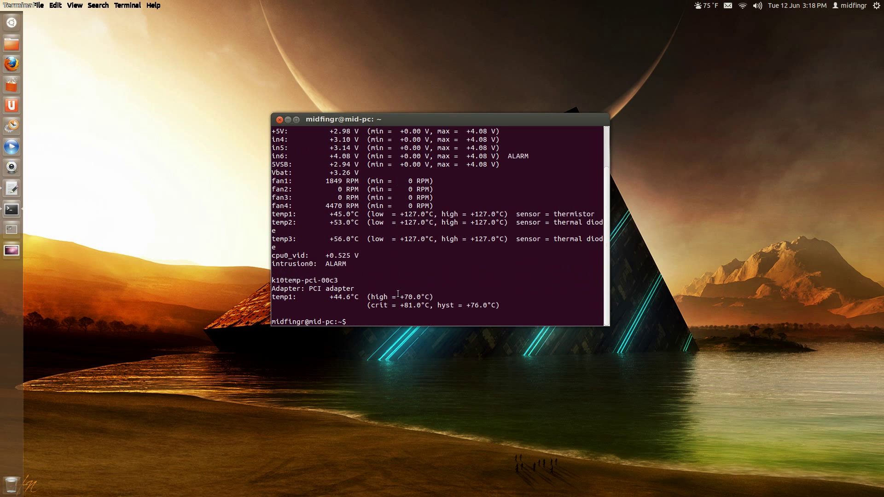
pyautogui.moveTo(413, 116); pyautogui.dragTo(408, 38)
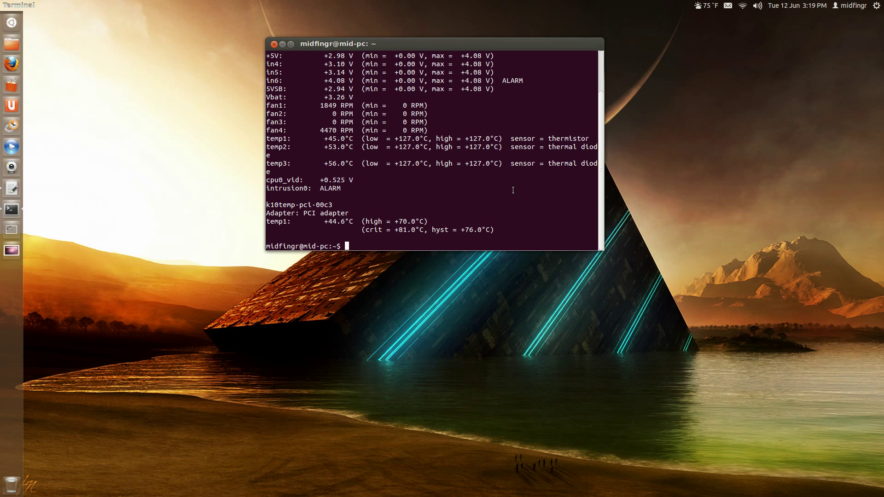
# Step: Launch xsensors, check the k10temp CPU temperature reading, then close it
pyautogui.write('xsensors')
pyautogui.press('Return')
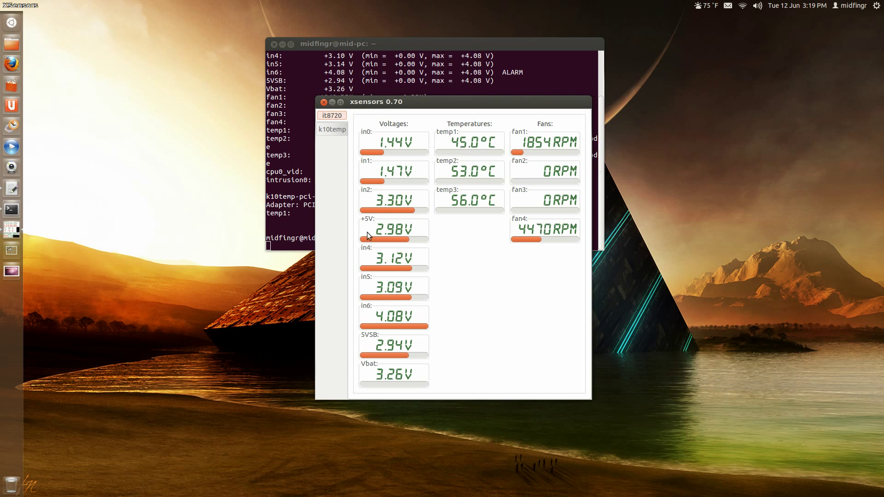
pyautogui.click(335, 130)
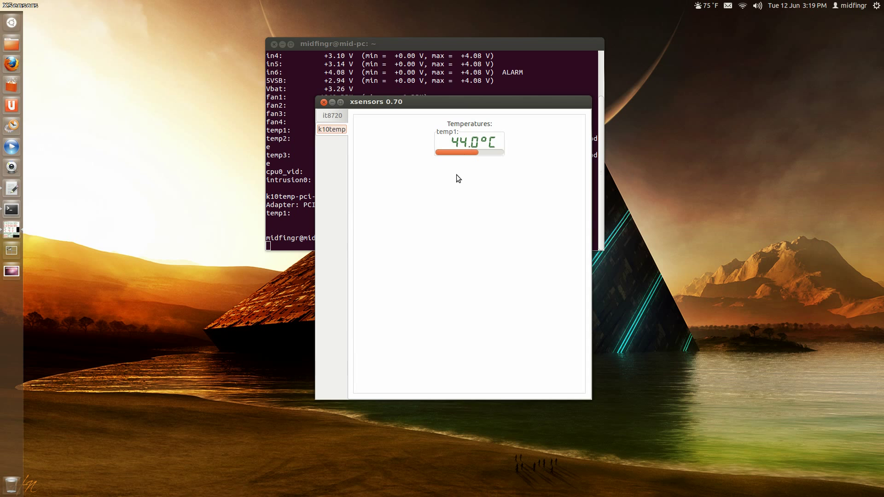
pyautogui.click(323, 102)
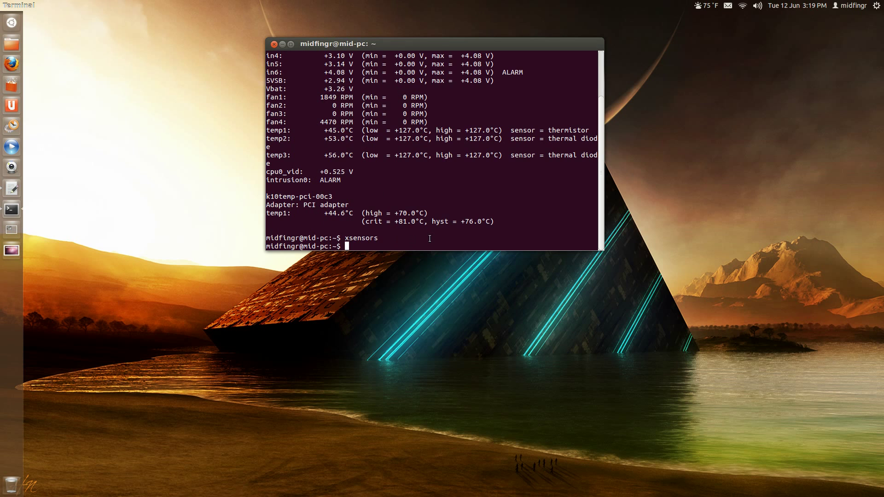
# Step: Run heat to print the 54.00 C GPU temperature, then exit the terminal
pyautogui.write('heat')
pyautogui.press('Return')
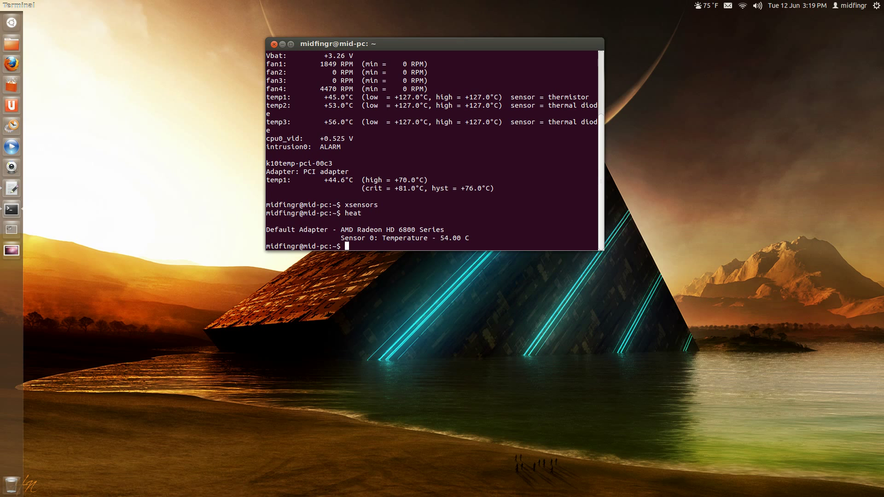
pyautogui.write('clear')
pyautogui.press('BackSpace')
pyautogui.press('BackSpace')
pyautogui.press('BackSpace')
pyautogui.press('BackSpace')
pyautogui.press('BackSpace')
pyautogui.write('exit')
pyautogui.press('Return')
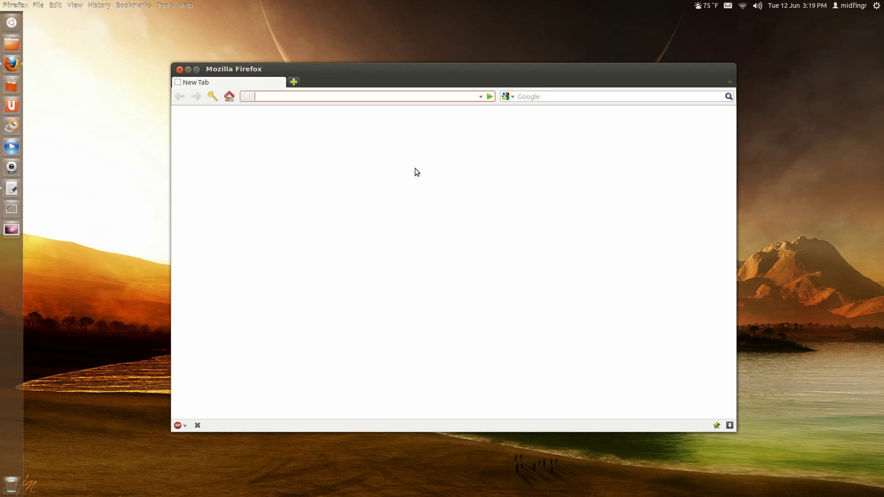
# Step: Search the web for conky-colors in Firefox
pyautogui.moveTo(525, 70); pyautogui.dragTo(504, 73)
pyautogui.click(514, 99)
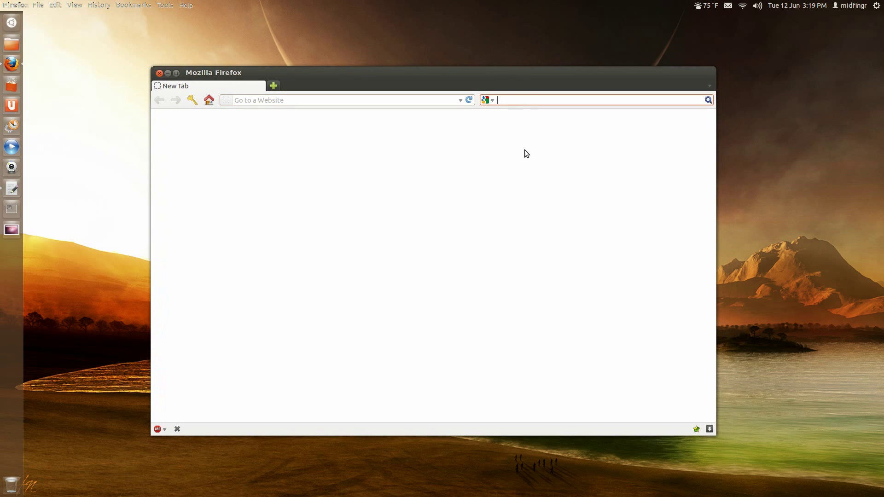
pyautogui.write('conk')
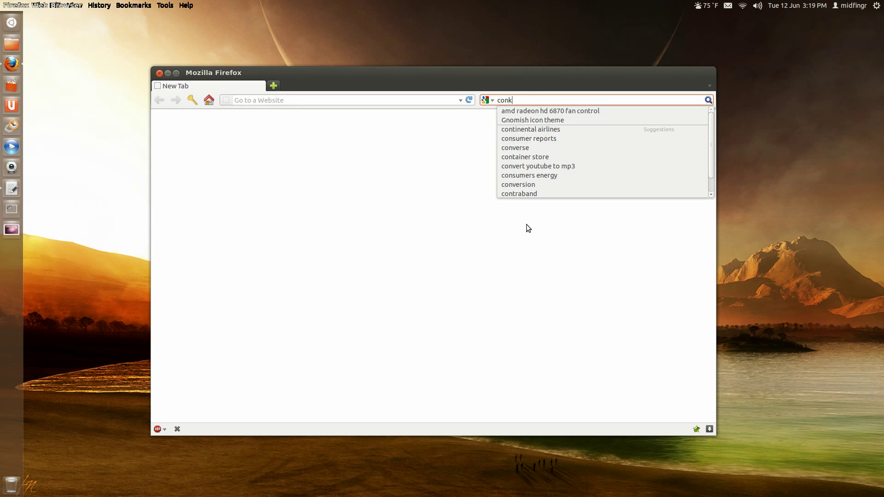
pyautogui.write('y-')
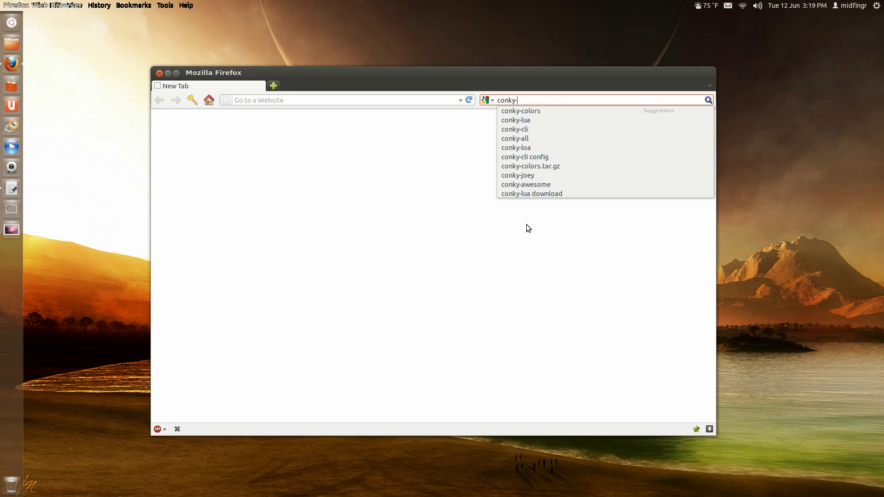
pyautogui.press('Down')
pyautogui.press('Return')
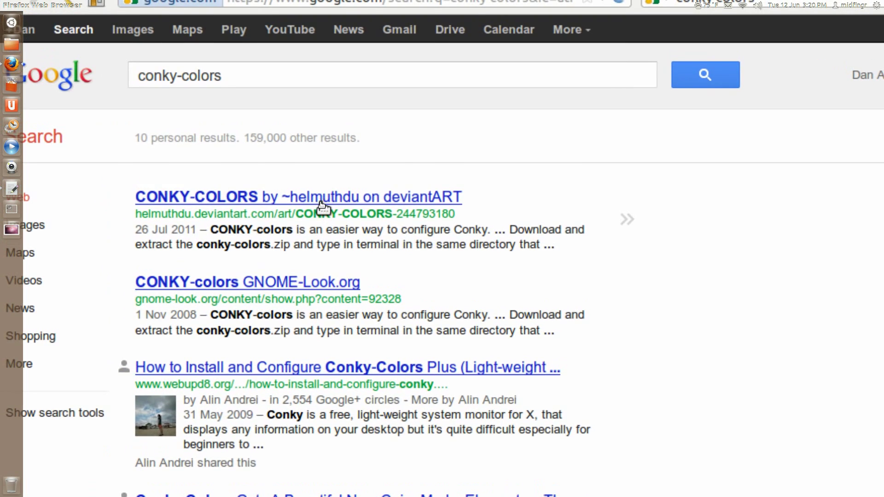
# Step: Open the CONKY-COLORS deviantART result, then enlarge and shrink its preview image
pyautogui.click(343, 189)
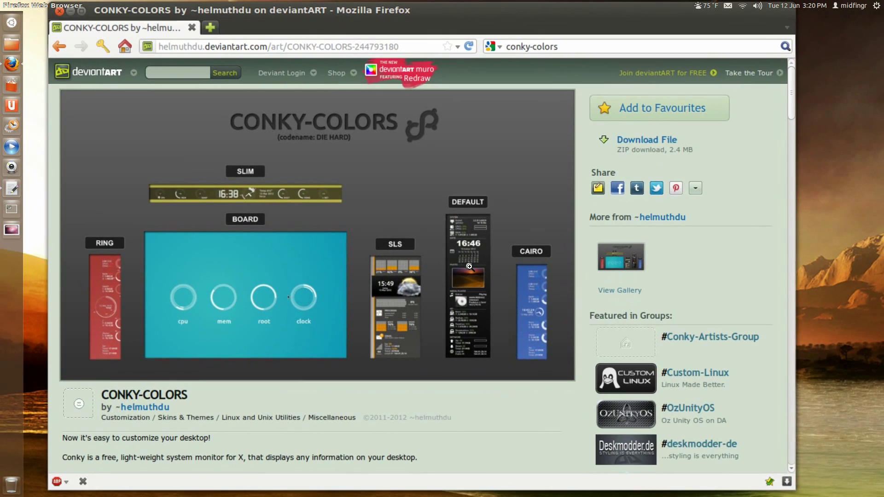
pyautogui.click(469, 266)
pyautogui.scroll(-3, 571, 266)
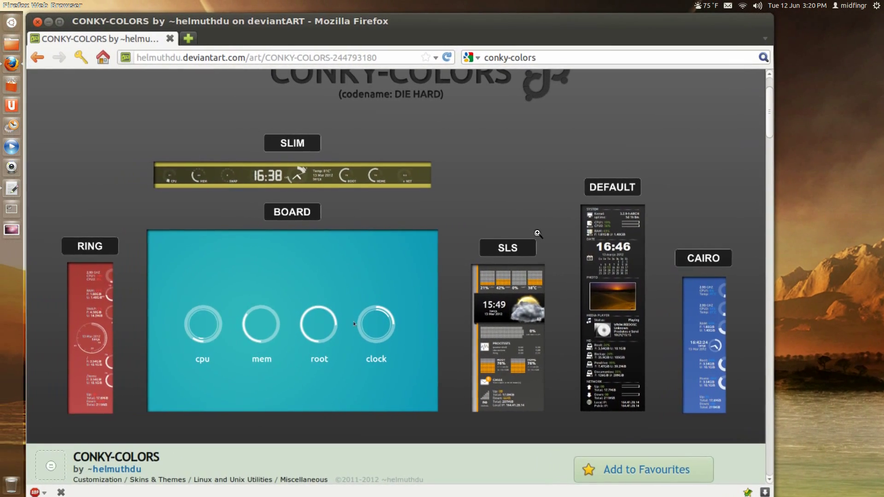
pyautogui.click(526, 222)
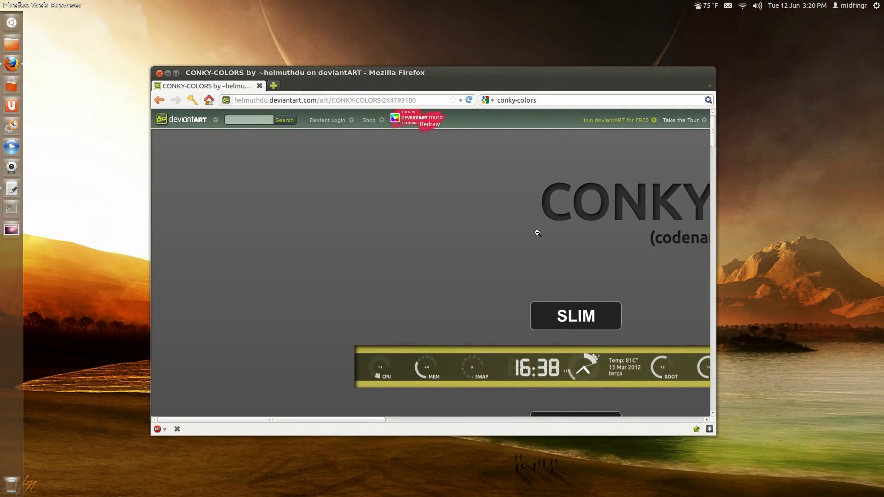
pyautogui.click(537, 234)
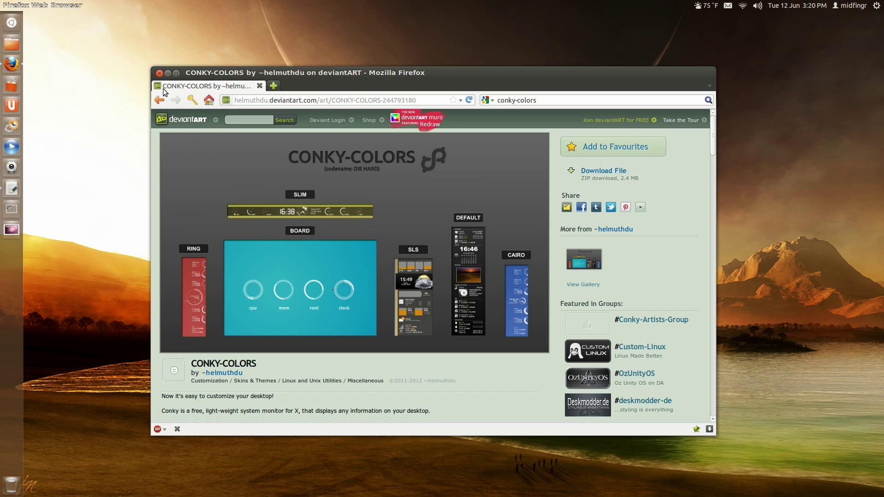
# Step: Close Firefox and open the conky_colors zip archive from Downloads
pyautogui.click(159, 73)
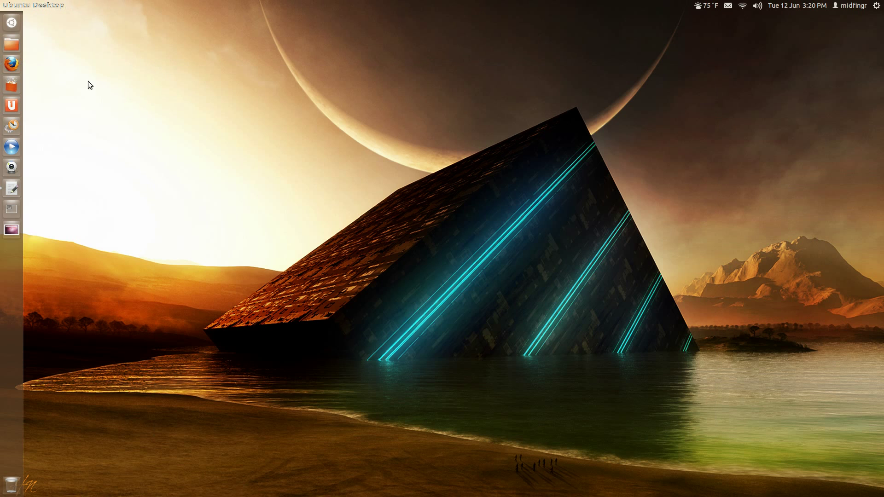
pyautogui.rightClick(16, 46)
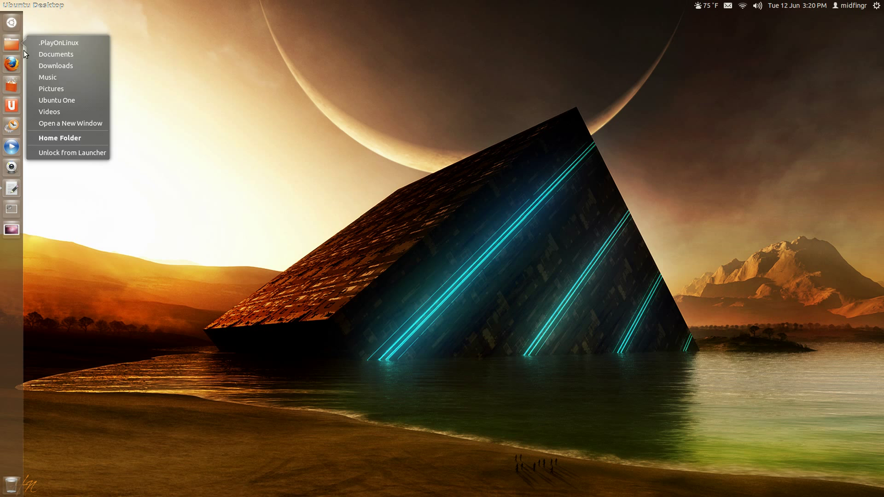
pyautogui.click(70, 67)
pyautogui.click(374, 148)
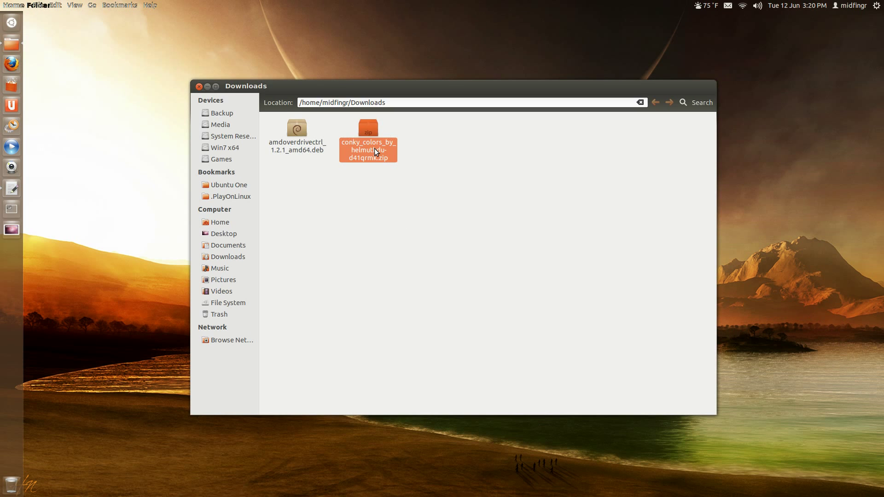
pyautogui.doubleClick(374, 148)
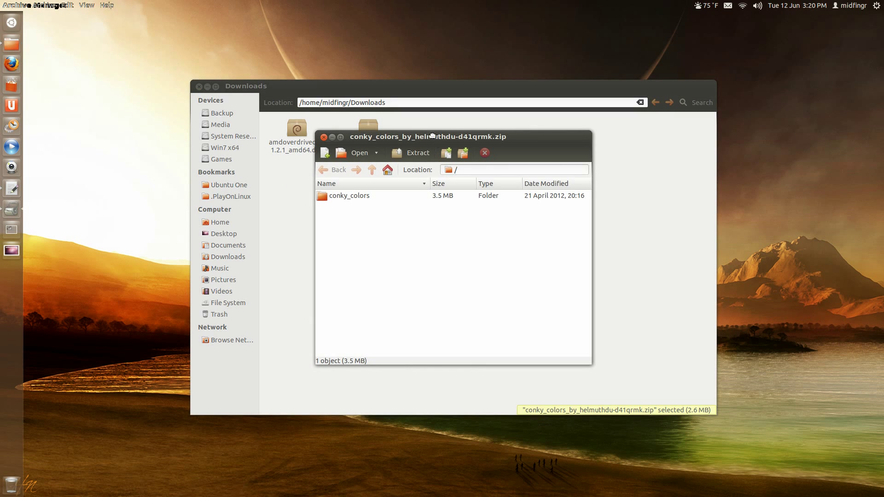
# Step: Extract the conky_colors folder from the archive into Downloads
pyautogui.moveTo(432, 136); pyautogui.dragTo(555, 155)
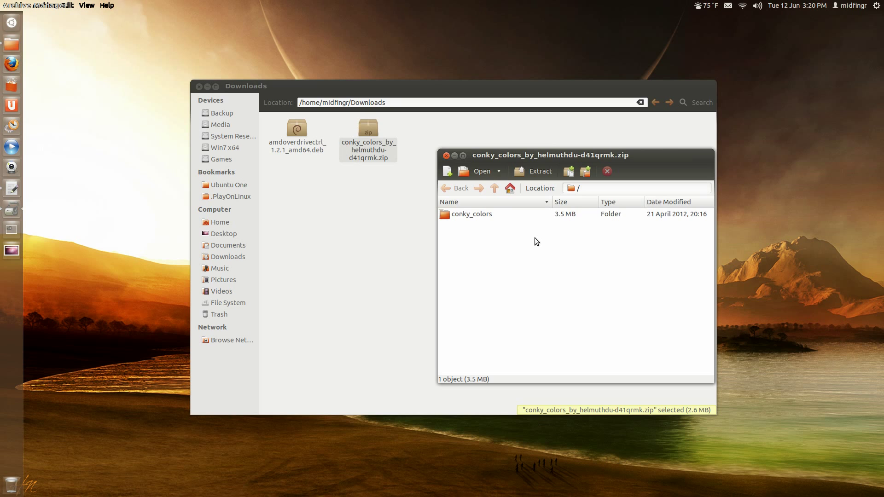
pyautogui.click(484, 214)
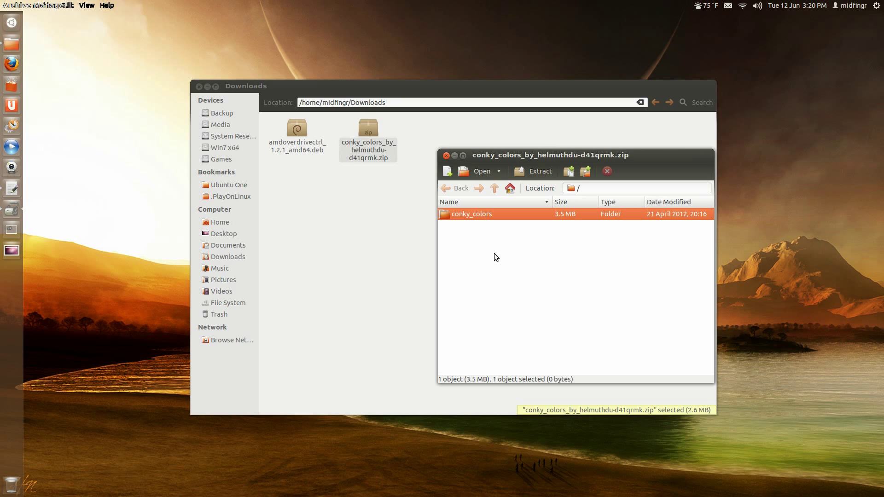
pyautogui.moveTo(476, 217); pyautogui.dragTo(380, 257)
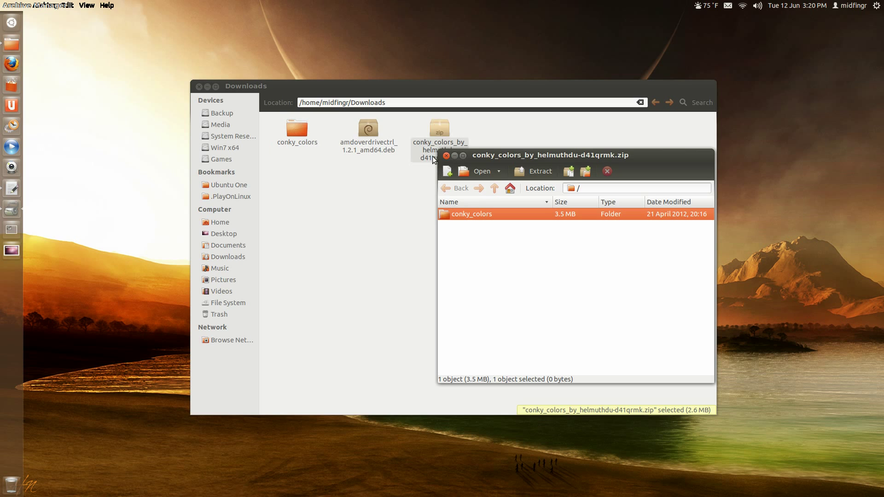
pyautogui.click(446, 156)
# Step: Open the extracted conky_colors folder and launch a new terminal window
pyautogui.doubleClick(294, 132)
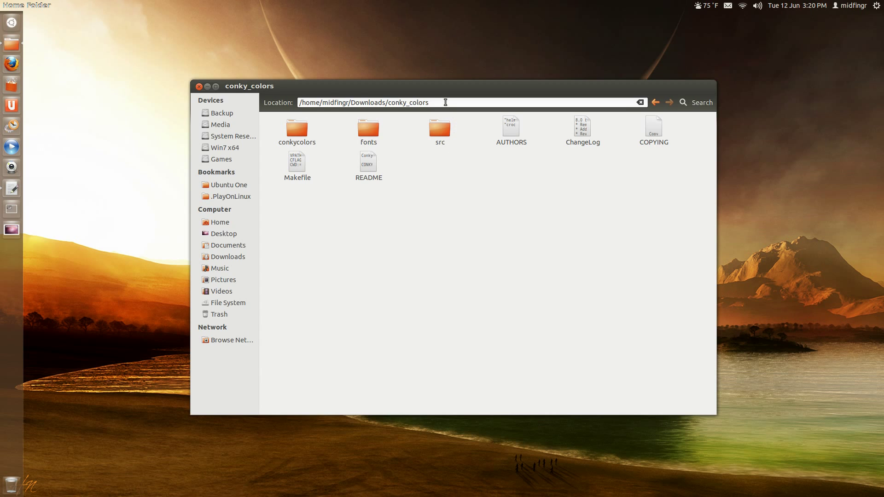
pyautogui.moveTo(445, 102); pyautogui.dragTo(296, 103)
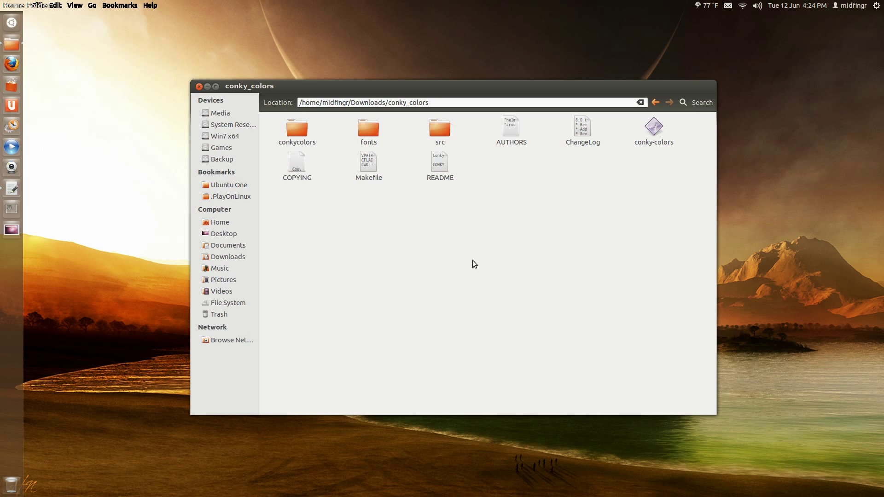
pyautogui.click(443, 102)
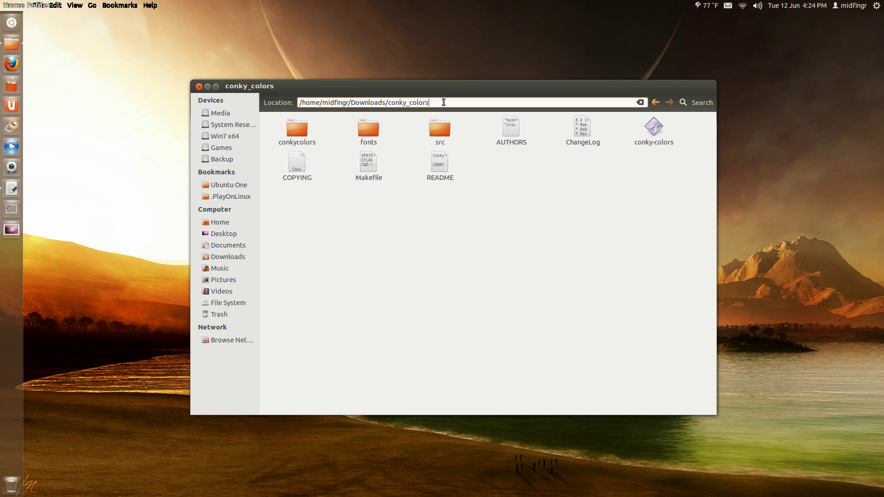
pyautogui.click(486, 256)
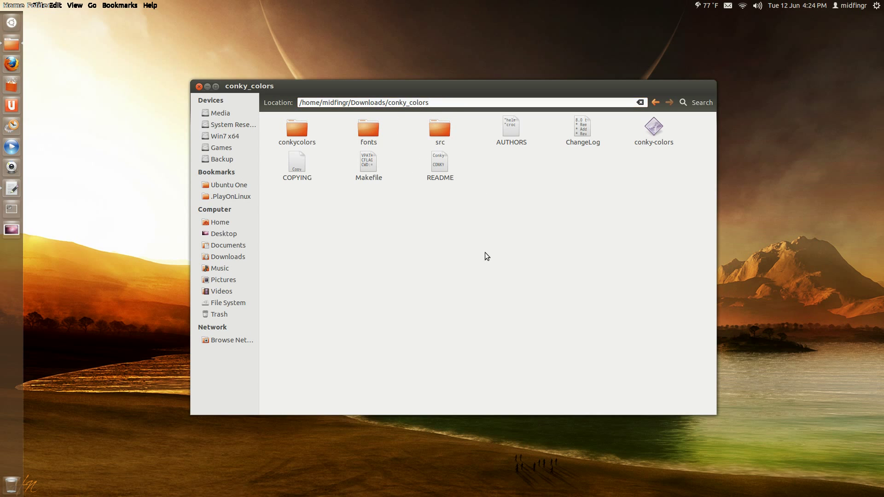
pyautogui.hotkey('ctrl', 'alt', 't')
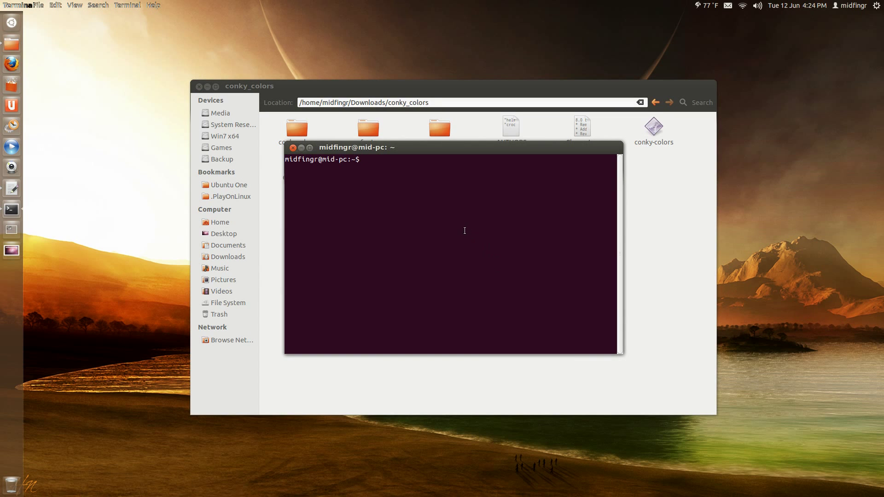
# Step: Change into Downloads/conky_colors, list its files and build it with make
pyautogui.write('cd Down')
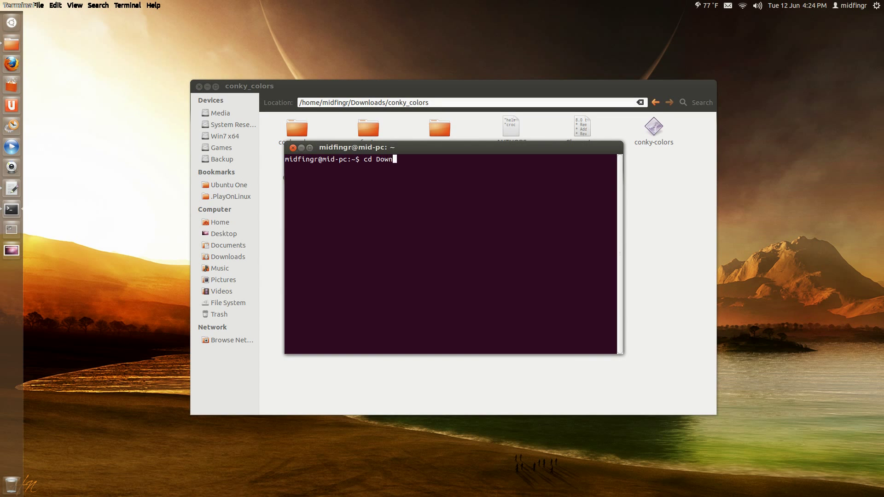
pyautogui.write('loads')
pyautogui.write('/')
pyautogui.write('conly')
pyautogui.press('BackSpace')
pyautogui.press('BackSpace')
pyautogui.write('ky_colors')
pyautogui.press('Return')
pyautogui.write('l')
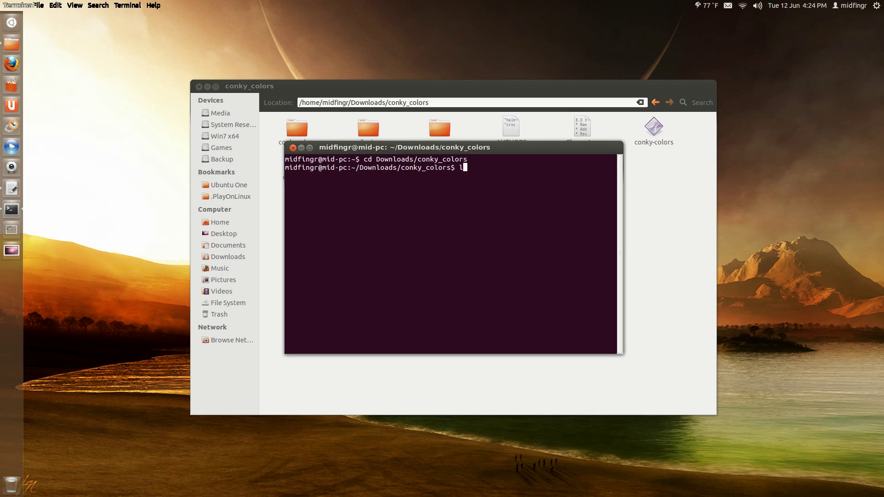
pyautogui.write('s')
pyautogui.press('Return')
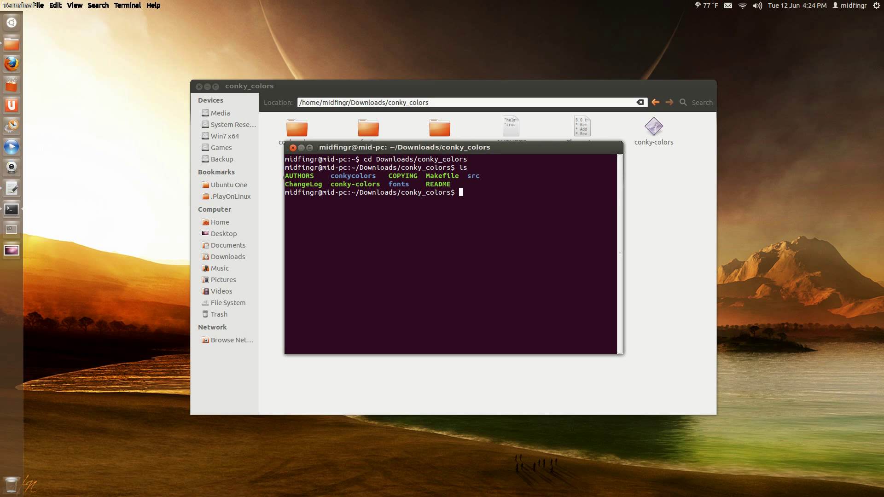
pyautogui.write('make')
pyautogui.press('Return')
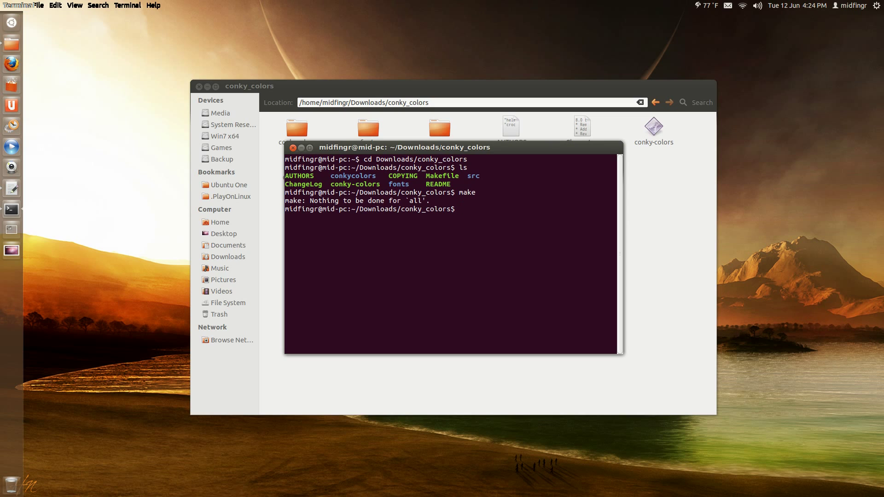
# Step: Install conky-colors with sudo make install, then clear the terminal
pyautogui.write('make insta')
pyautogui.press('BackSpace')
pyautogui.press('BackSpace')
pyautogui.press('BackSpace')
pyautogui.press('BackSpace')
pyautogui.press('BackSpace')
pyautogui.press('BackSpace')
pyautogui.press('BackSpace')
pyautogui.press('BackSpace')
pyautogui.press('BackSpace')
pyautogui.write('sudo make install')
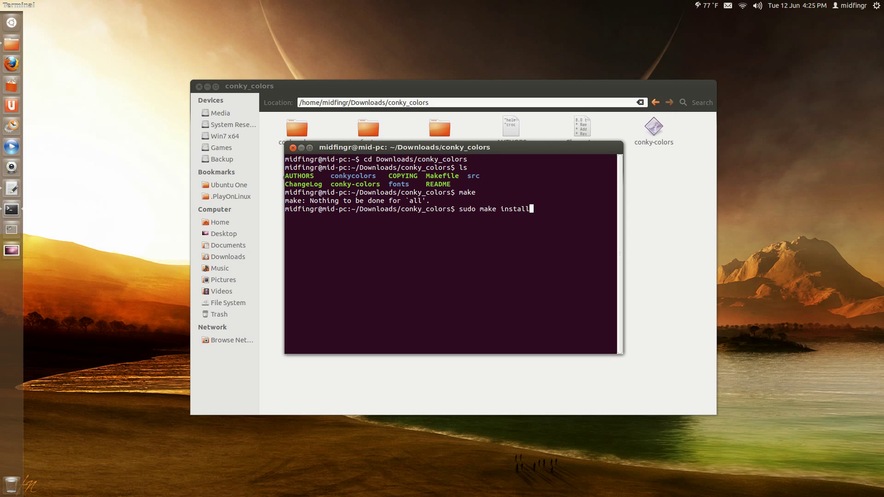
pyautogui.press('Return')
pyautogui.press('Return')
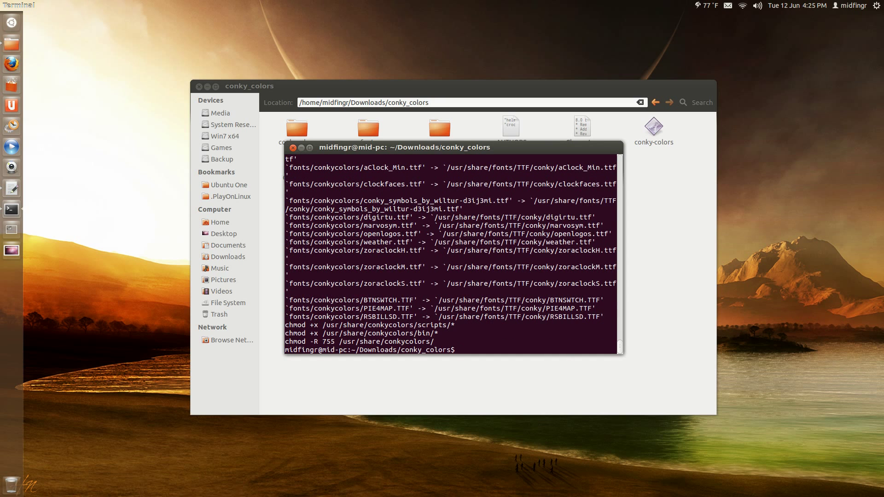
pyautogui.write('clear')
pyautogui.press('Return')
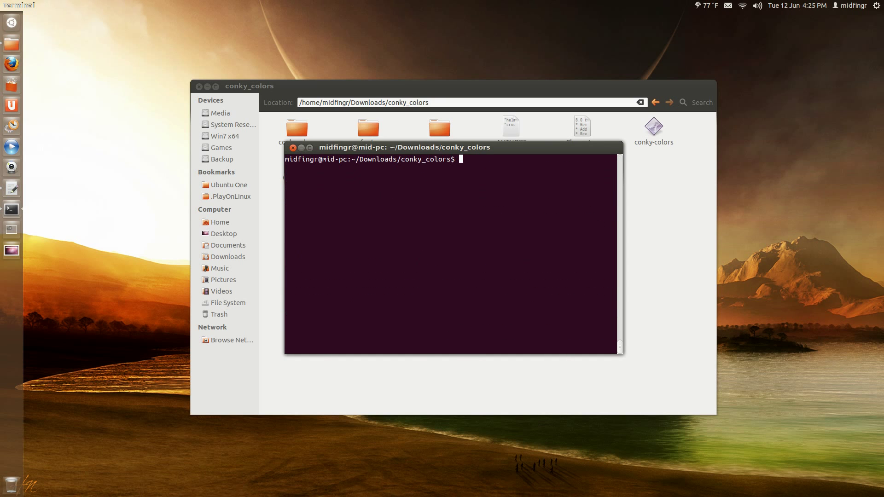
# Step: Copy the ./conky-colors command from the gedit colors note and return to the conky_colors terminal
pyautogui.hotkey('alt', 'Tab')
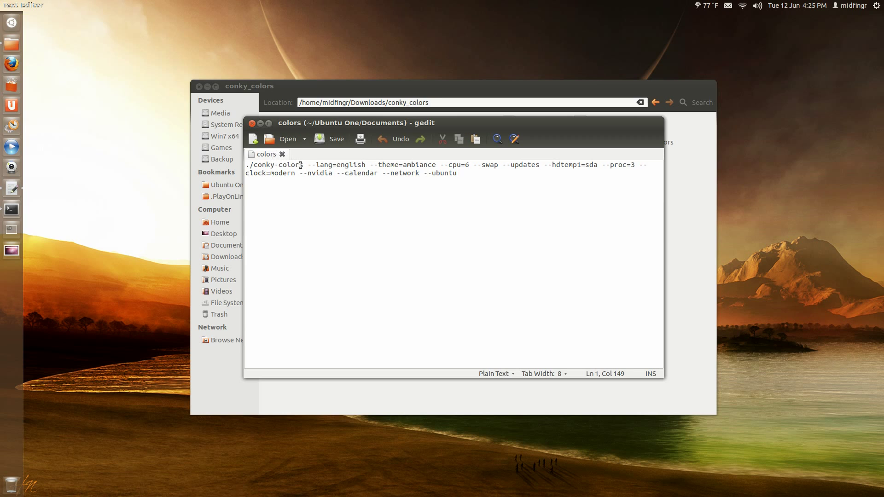
pyautogui.moveTo(304, 164); pyautogui.dragTo(246, 166)
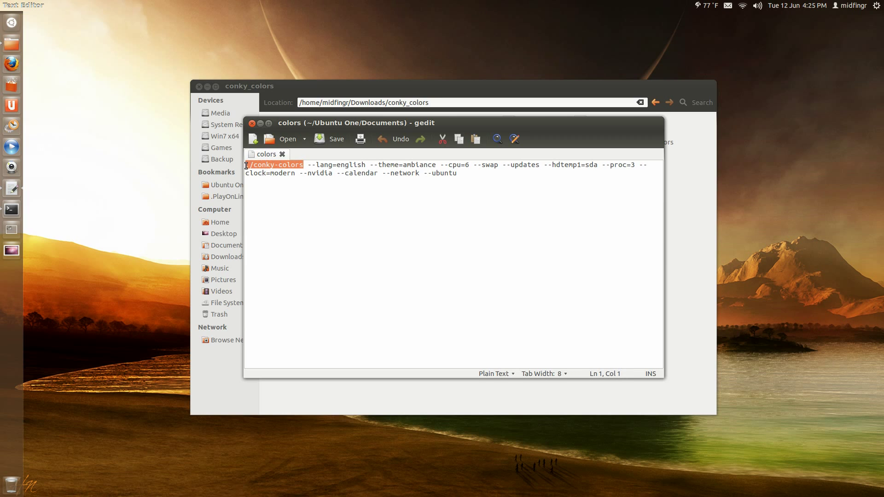
pyautogui.rightClick(277, 166)
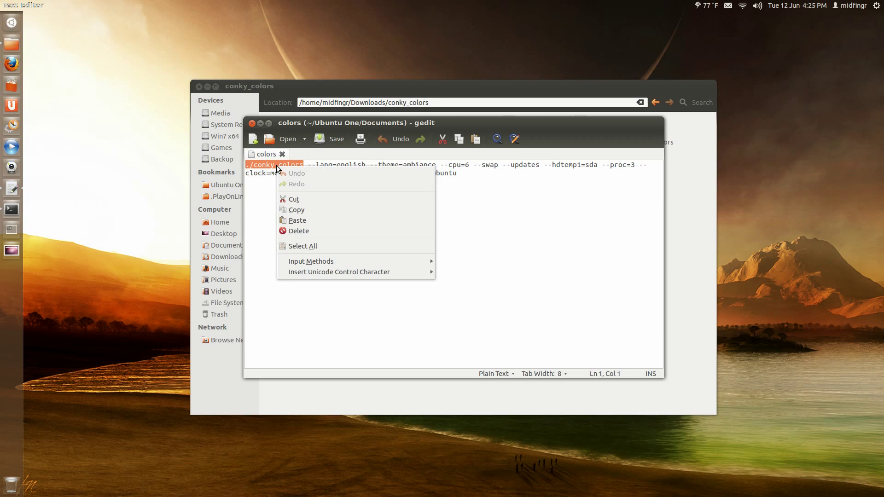
pyautogui.click(308, 211)
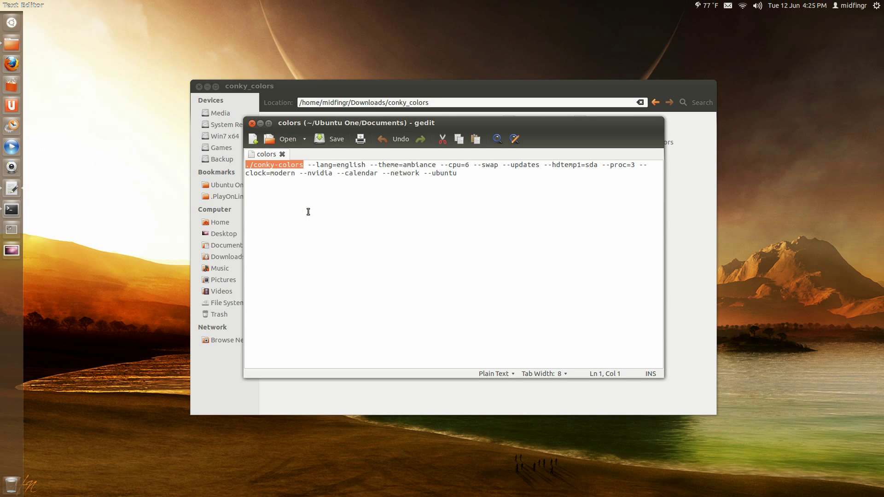
pyautogui.rightClick(289, 167)
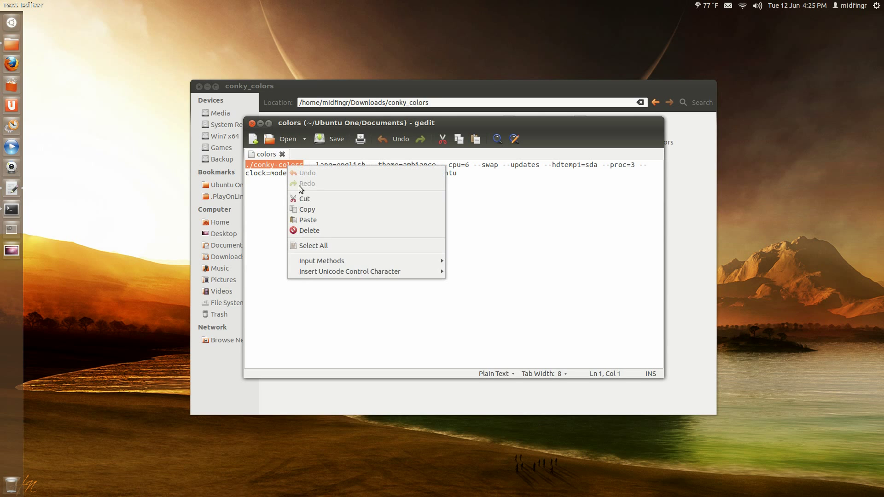
pyautogui.click(314, 210)
pyautogui.click(398, 85)
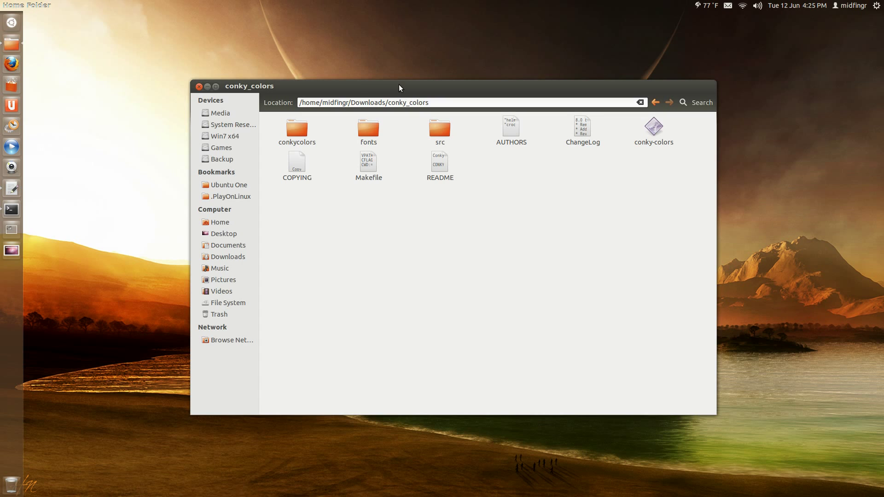
pyautogui.click(12, 210)
pyautogui.rightClick(478, 194)
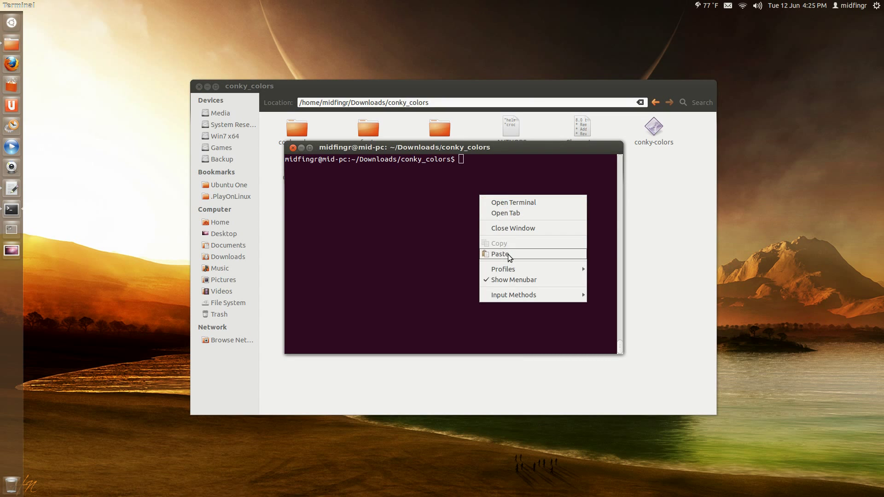
# Step: Run ./conky-colors --help and review the printed options list
pyautogui.click(506, 253)
pyautogui.write('--')
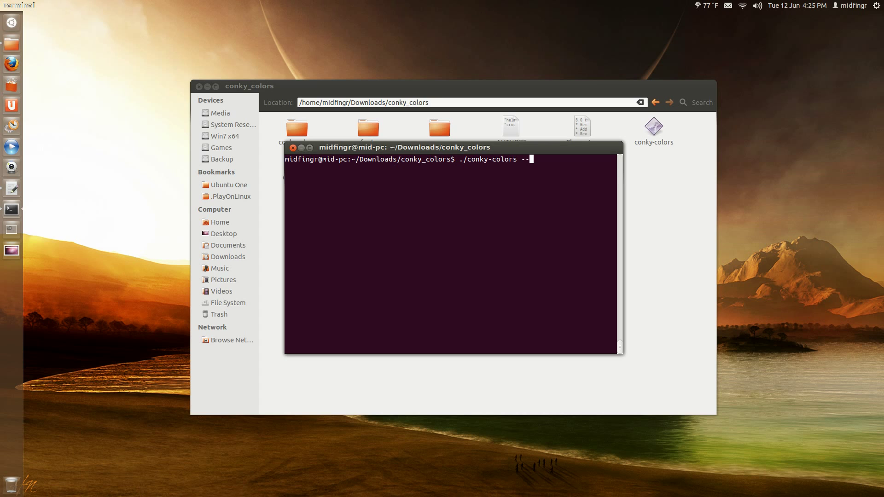
pyautogui.write('help')
pyautogui.press('Return')
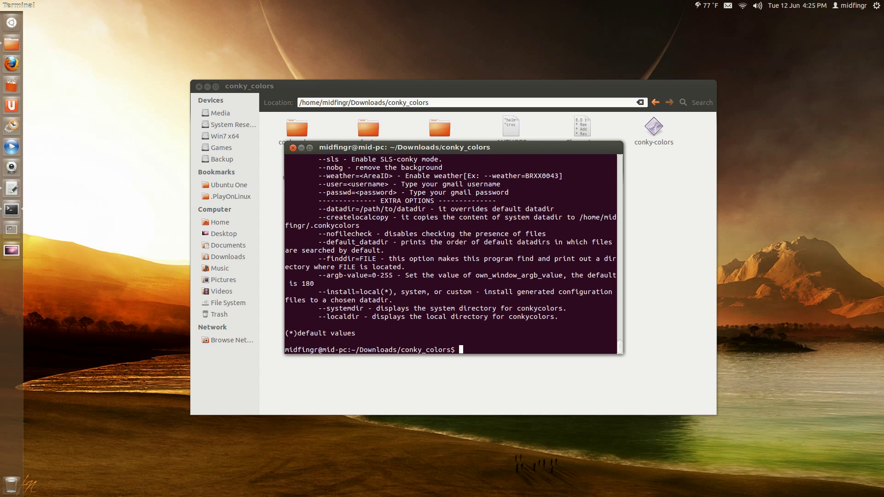
pyautogui.scroll(15, 488, 270)
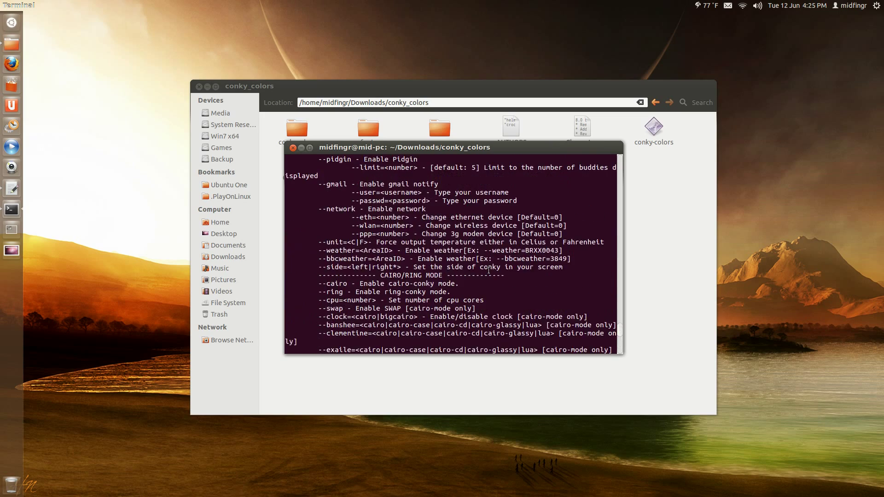
pyautogui.scroll(10, 488, 271)
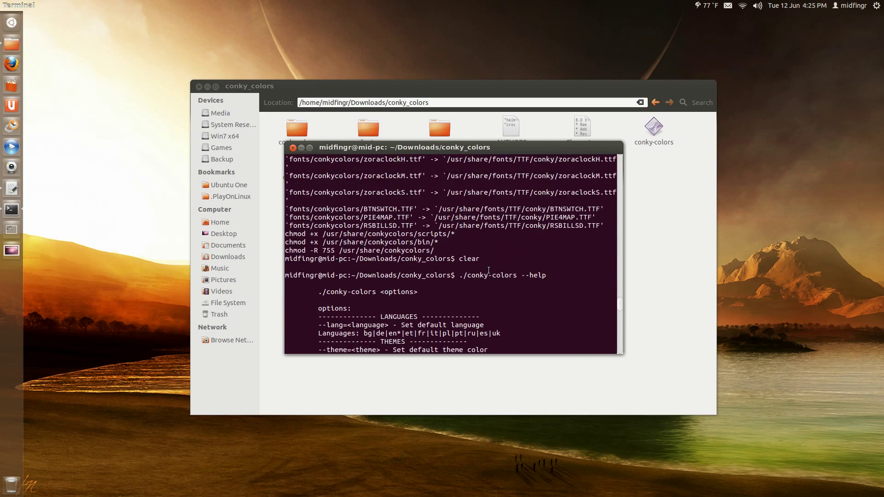
pyautogui.scroll(-15, 488, 271)
pyautogui.scroll(-15, 489, 270)
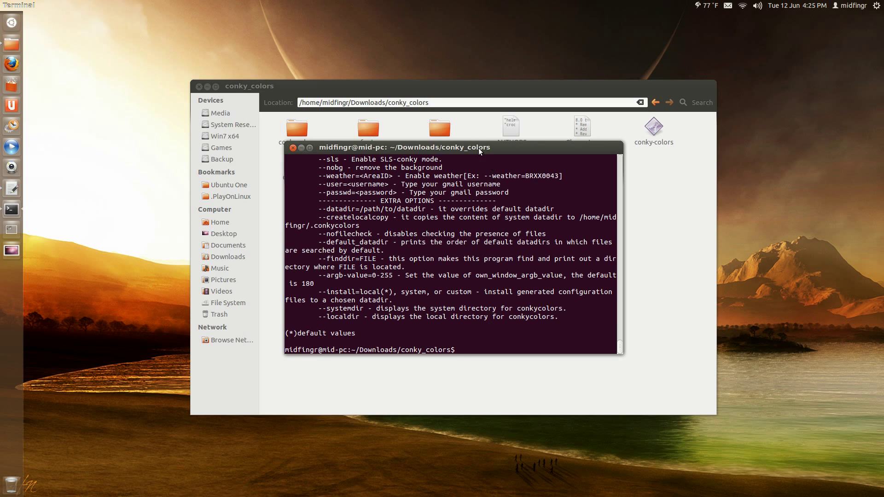
# Step: Rerun the help command, redirecting its output into conky_help.txt
pyautogui.moveTo(479, 148); pyautogui.dragTo(475, 93)
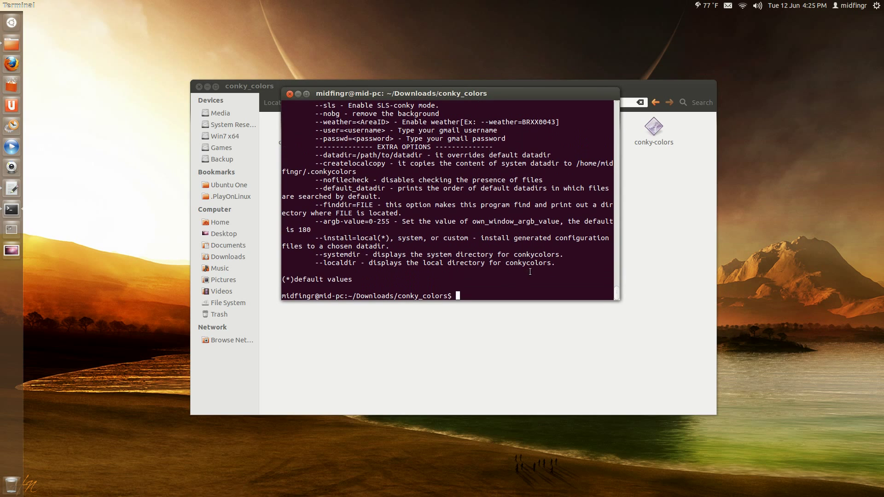
pyautogui.press('Up')
pyautogui.write('> conky_help.txt')
pyautogui.press('Return')
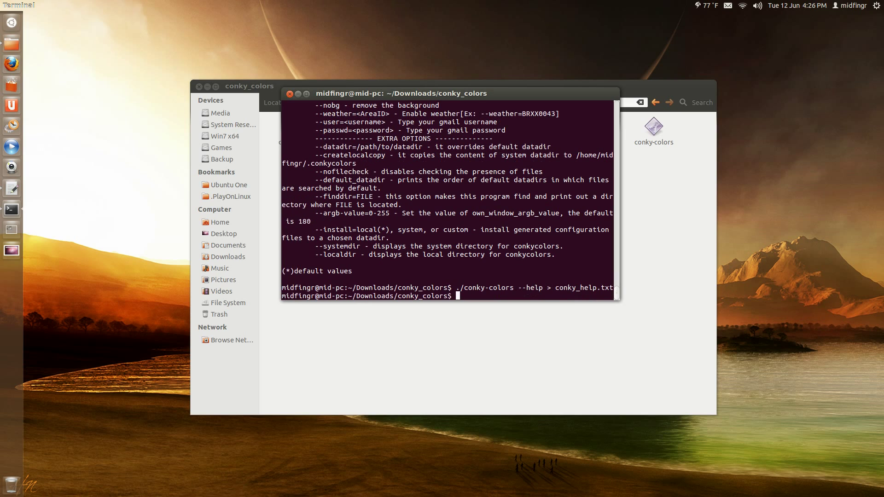
# Step: Open conky_help.txt in gedit and read through the conky-colors options, ending at the top
pyautogui.click(561, 358)
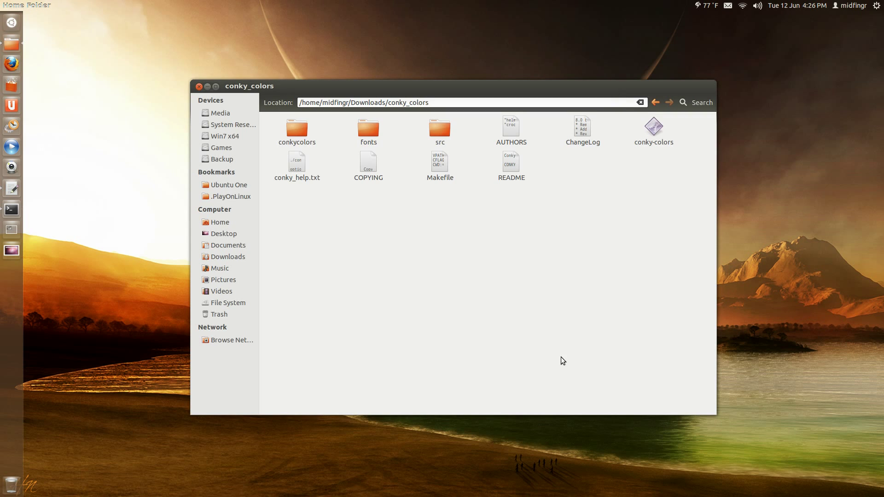
pyautogui.doubleClick(296, 168)
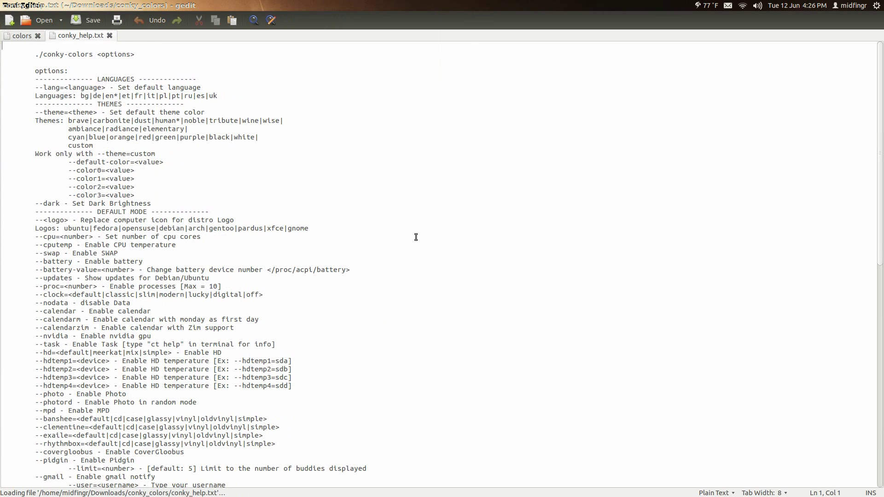
pyautogui.scroll(-6, 163, 104)
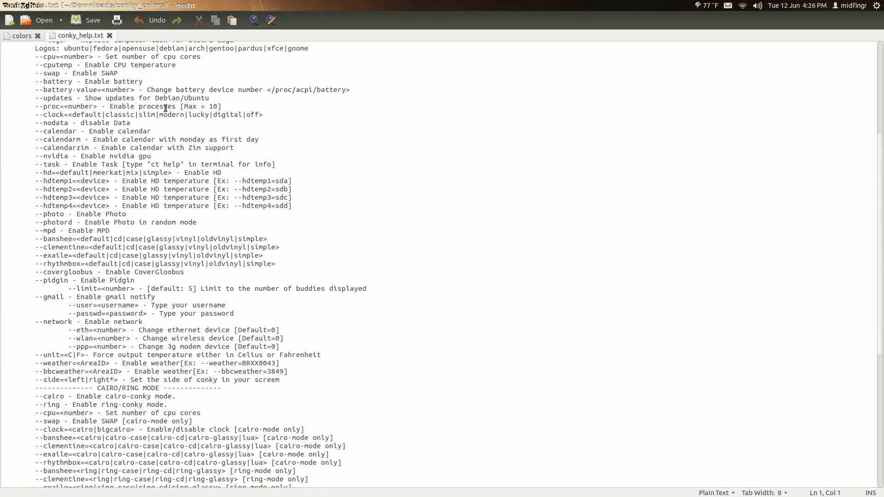
pyautogui.scroll(-3, 166, 110)
pyautogui.scroll(6, 166, 112)
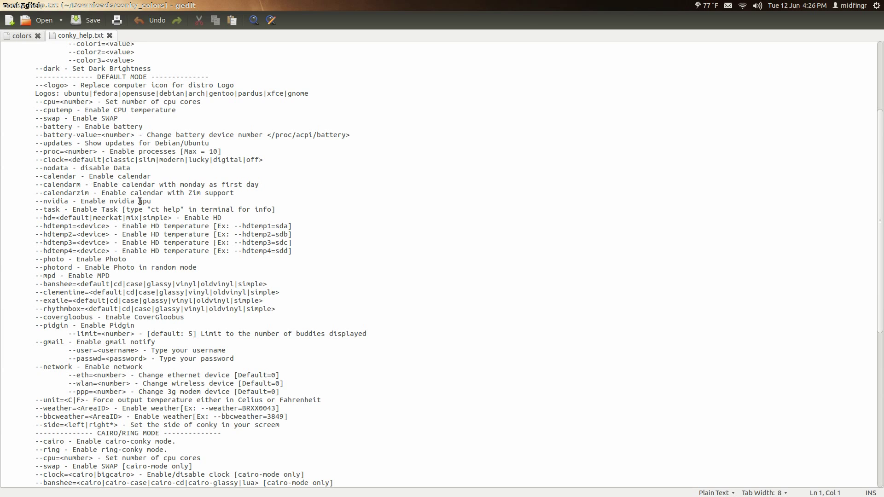
pyautogui.scroll(-5, 117, 203)
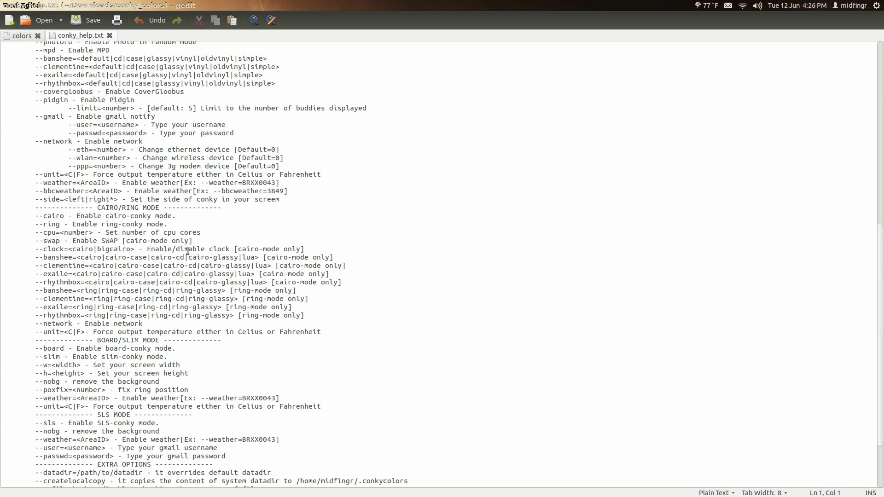
pyautogui.scroll(-3, 189, 251)
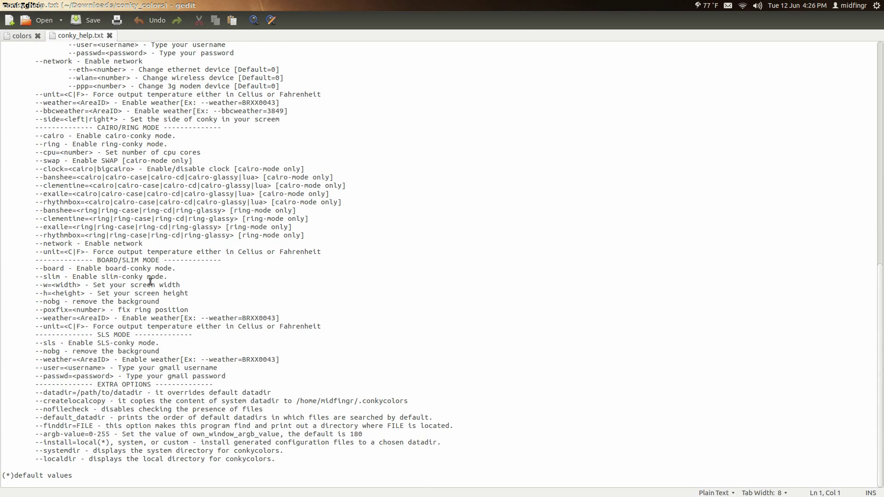
pyautogui.scroll(7, 151, 282)
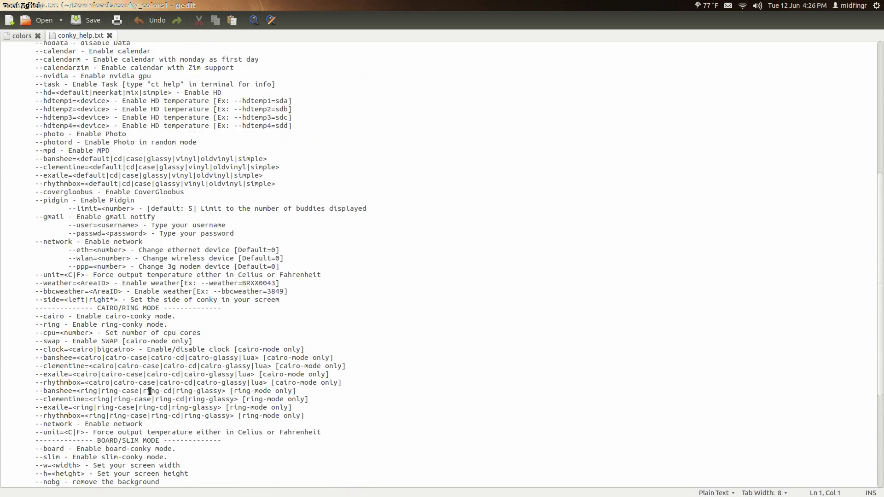
pyautogui.scroll(4, 150, 391)
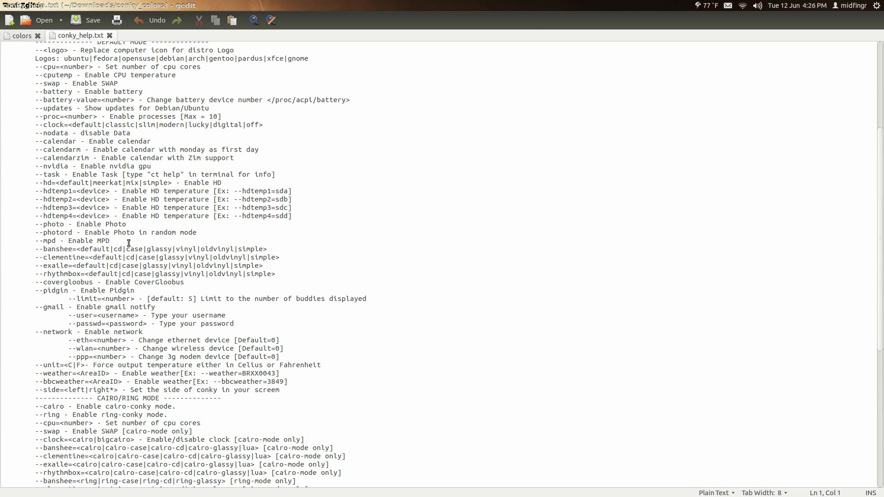
pyautogui.scroll(5, 184, 338)
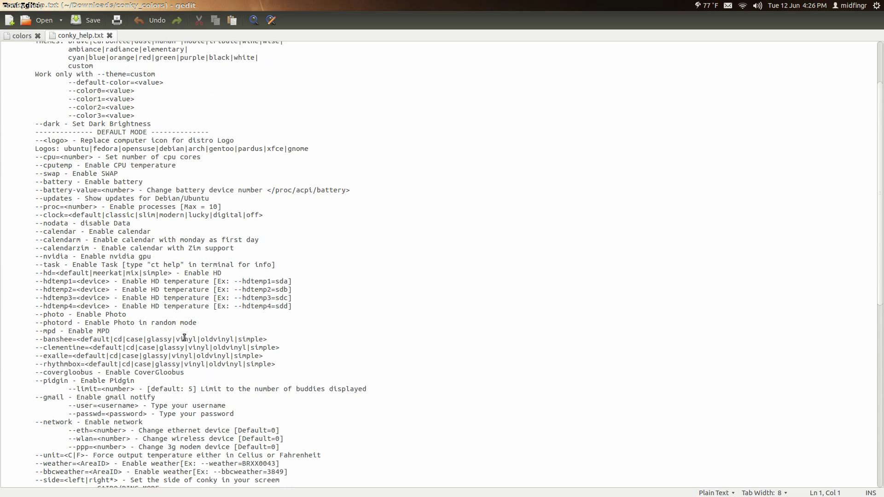
pyautogui.scroll(4, 184, 338)
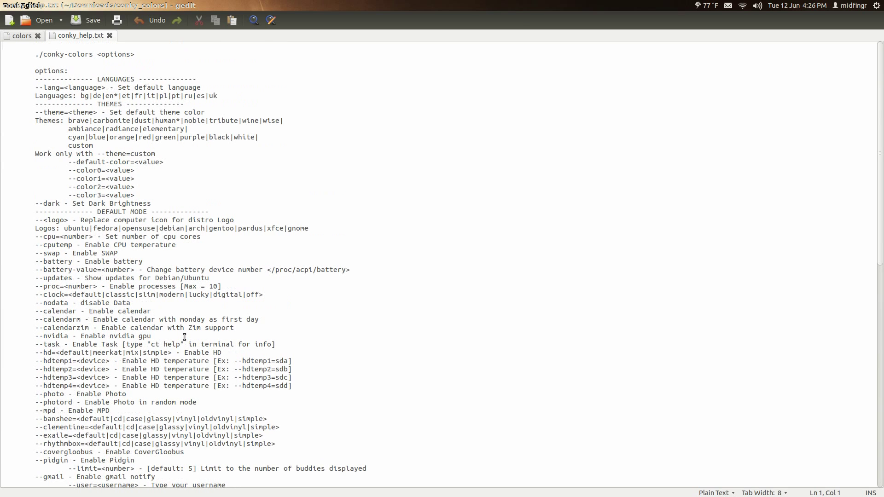
# Step: Close conky_help.txt and delete --hdtemp1=sda from the conky-colors command
pyautogui.click(109, 36)
pyautogui.moveTo(350, 6); pyautogui.dragTo(355, 104)
pyautogui.click(422, 164)
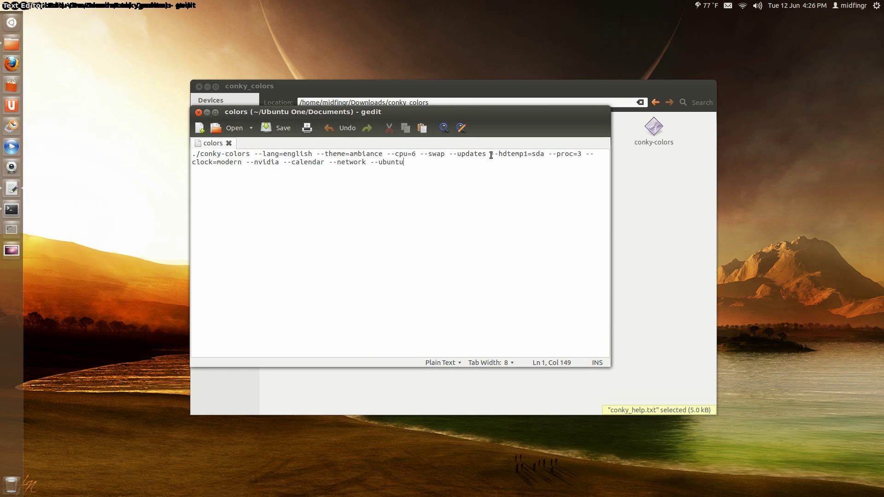
pyautogui.moveTo(490, 155); pyautogui.dragTo(548, 155)
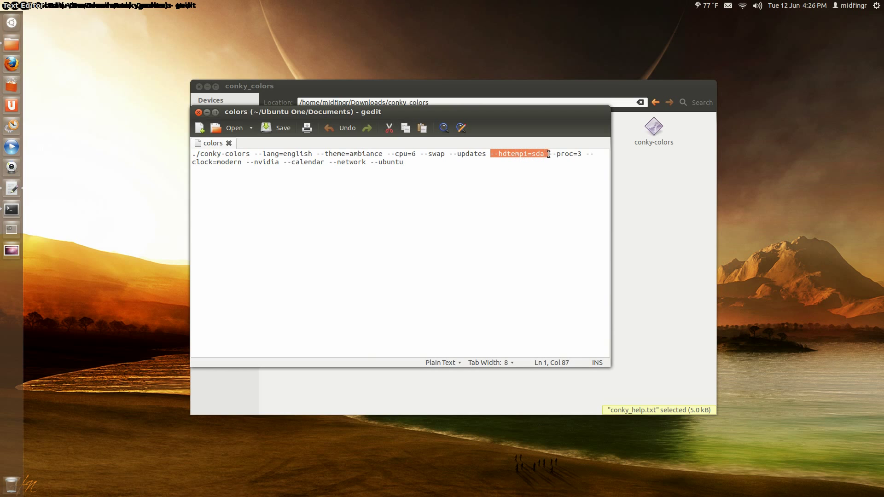
pyautogui.press('Delete')
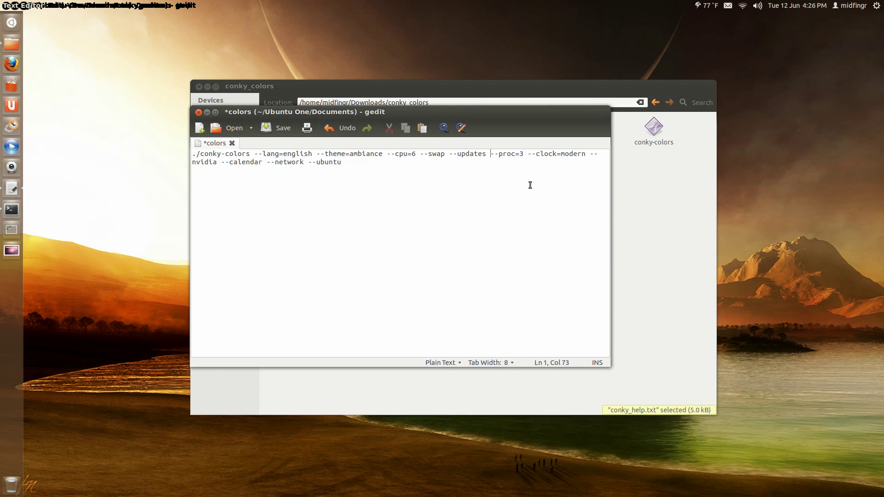
# Step: Copy the full edited conky-colors command and return to Terminal
pyautogui.click(530, 185)
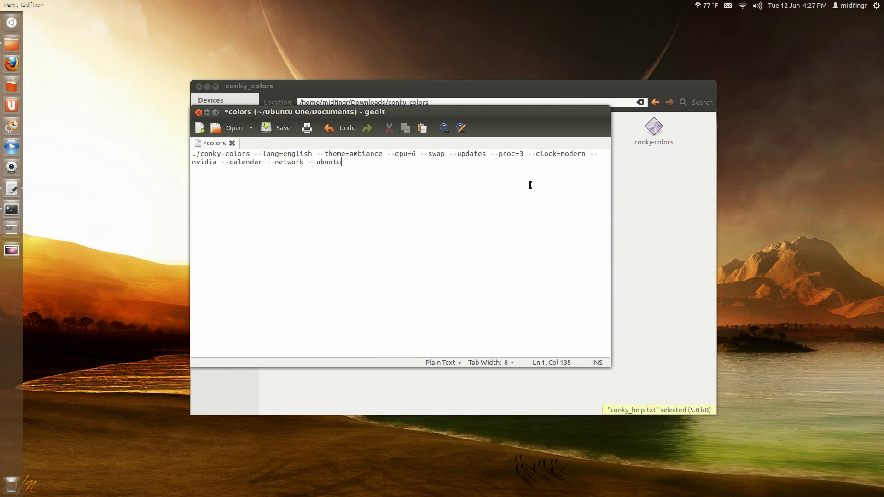
pyautogui.moveTo(194, 155); pyautogui.dragTo(347, 162)
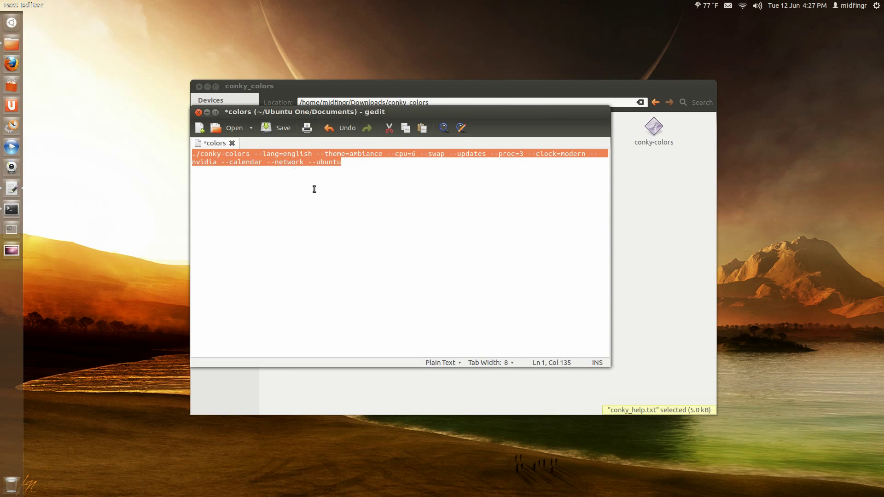
pyautogui.rightClick(303, 157)
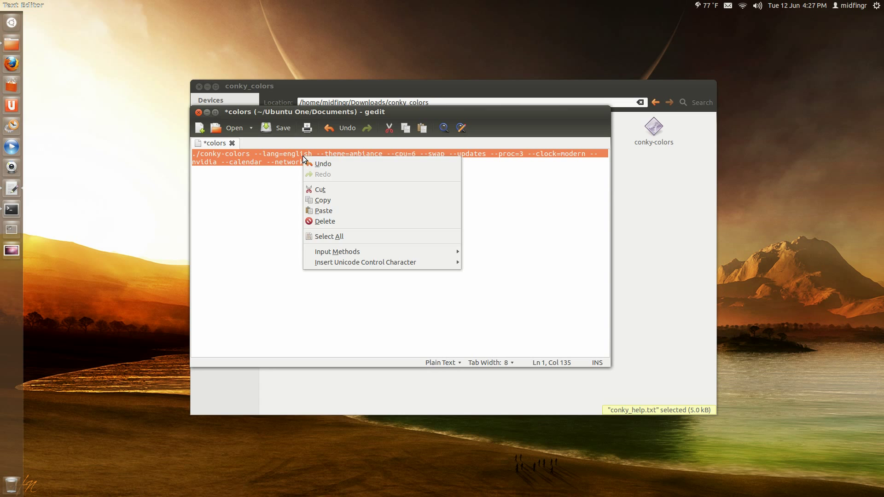
pyautogui.click(327, 201)
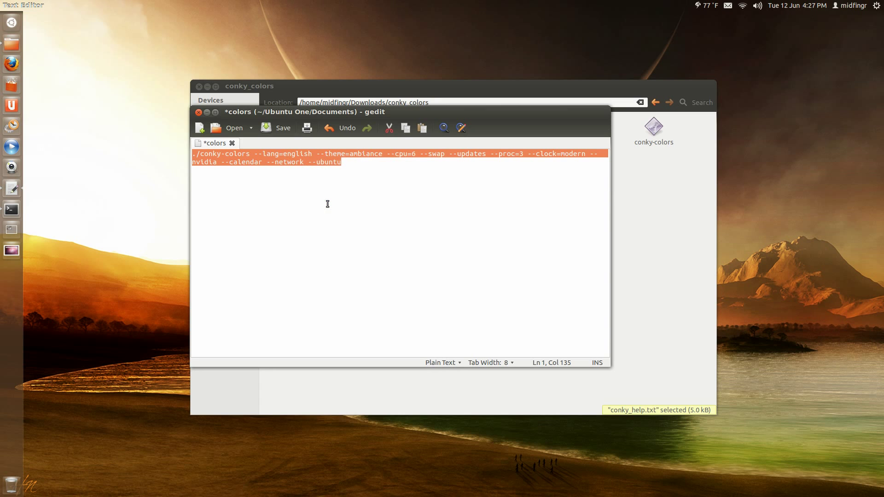
pyautogui.click(14, 210)
# Step: Clear the terminal and paste the copied conky-colors command
pyautogui.write('clear')
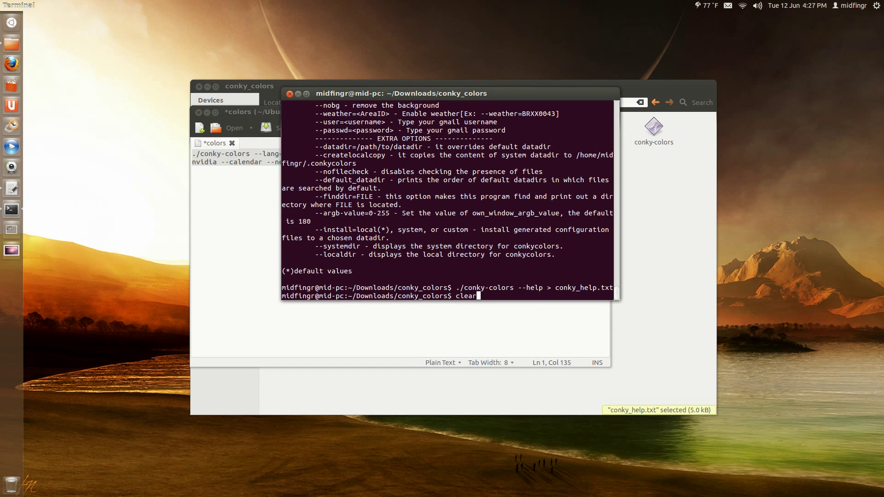
pyautogui.press('Return')
pyautogui.rightClick(484, 135)
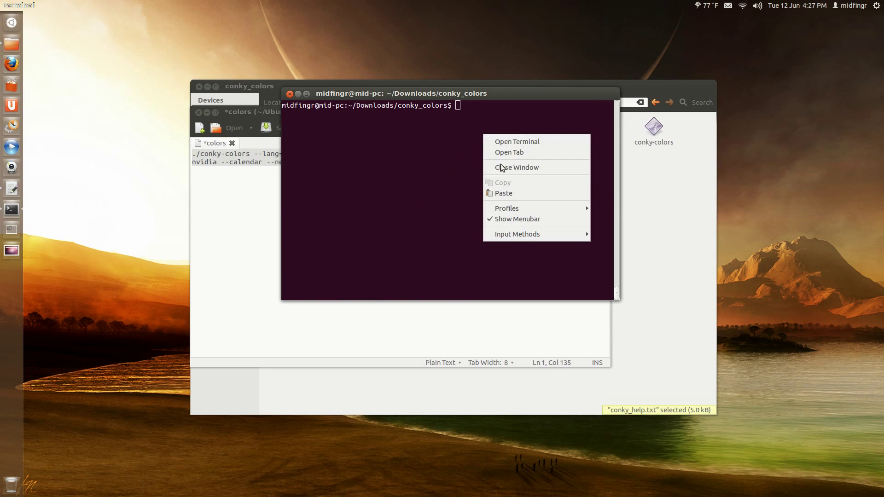
pyautogui.click(512, 189)
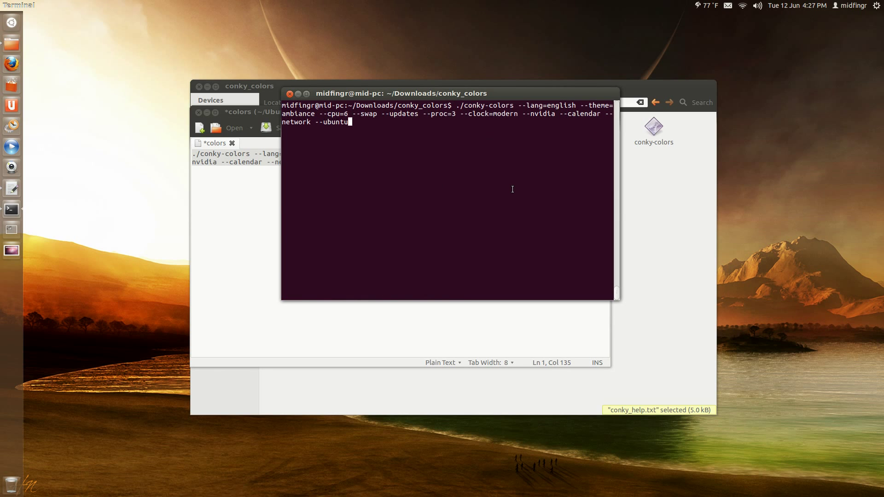
# Step: Run the command, confirm the Ubuntu/Debian prompt, and review the generated conkyrc output
pyautogui.press('Return')
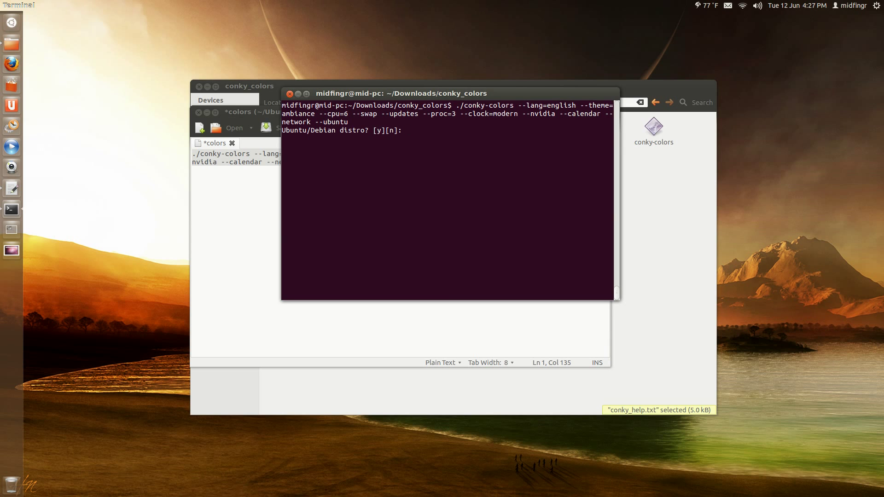
pyautogui.press('Return')
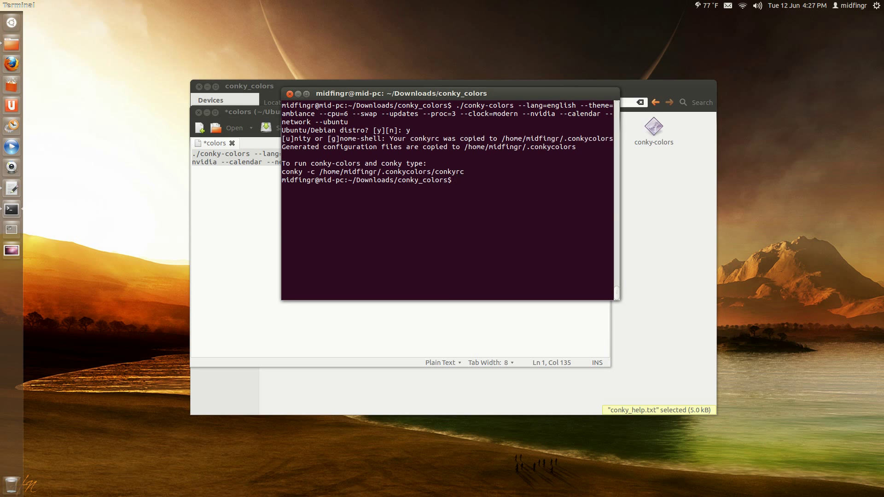
pyautogui.scroll(2, 337, 183)
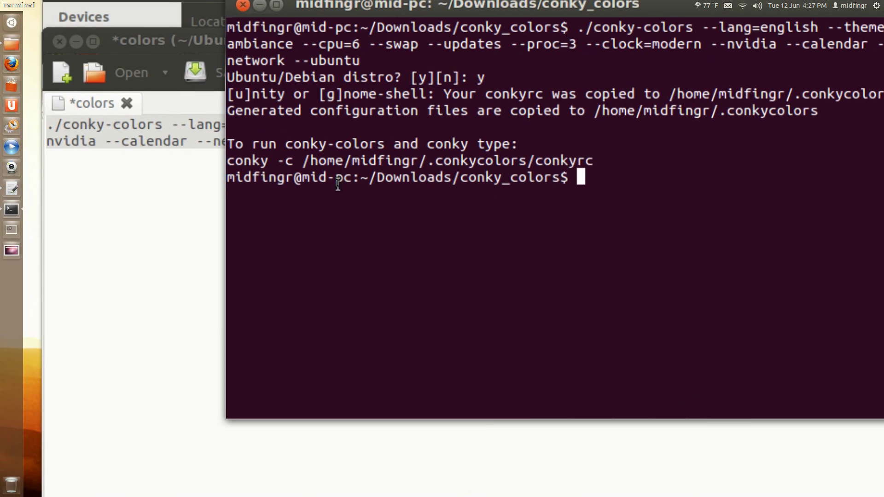
pyautogui.scroll(-2, 337, 184)
pyautogui.scroll(2, 291, 170)
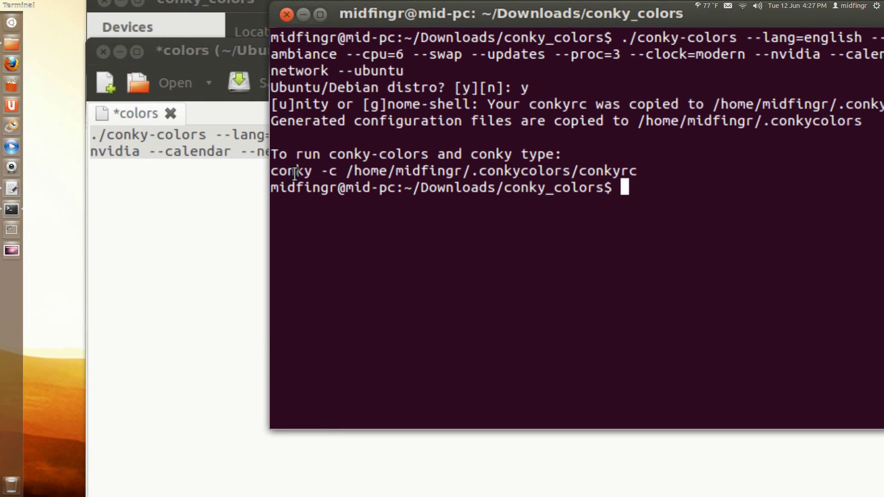
pyautogui.scroll(-2, 296, 172)
pyautogui.scroll(2, 359, 174)
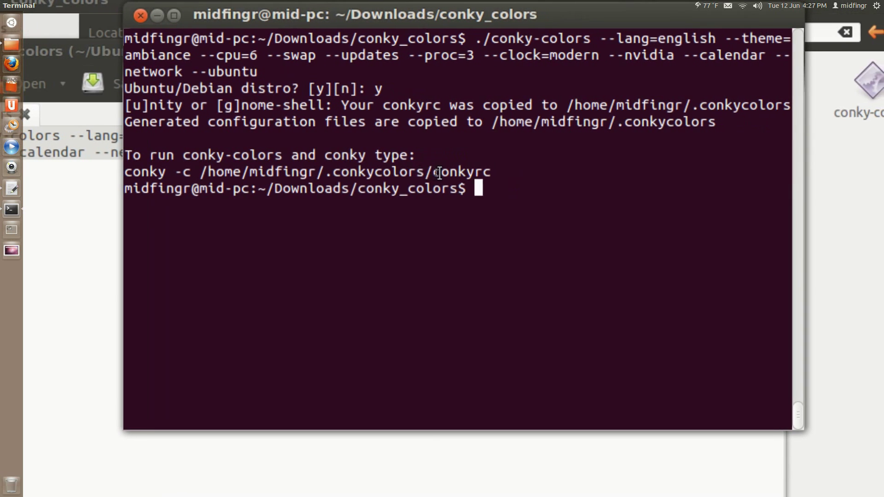
pyautogui.scroll(-2, 438, 172)
pyautogui.scroll(2, 420, 172)
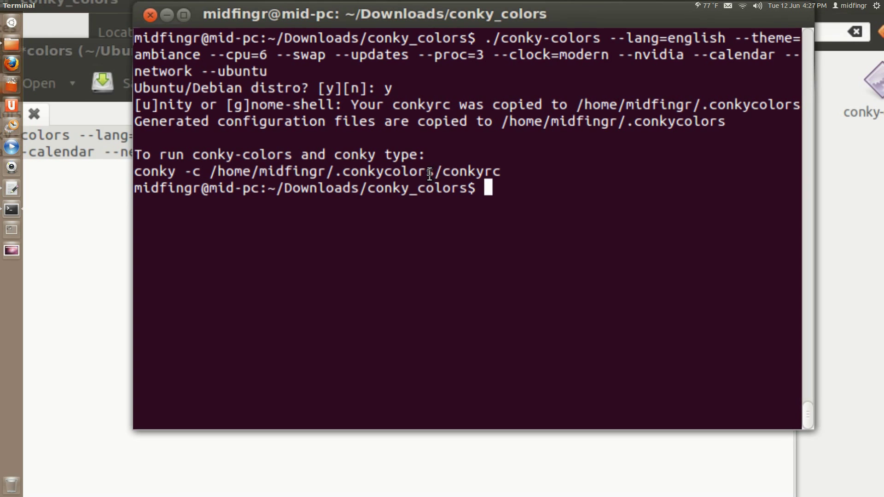
pyautogui.scroll(-3, 429, 173)
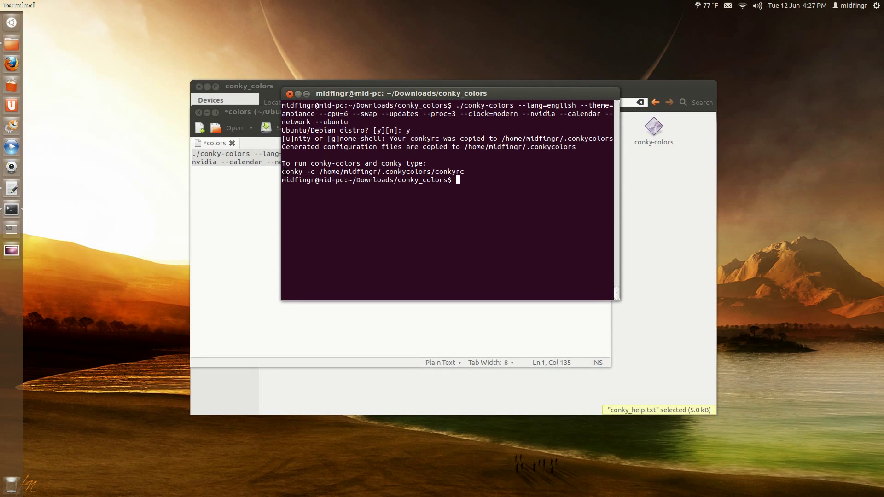
# Step: Copy the printed conky -c .conkycolors/conkyrc command and run it to start Conky
pyautogui.moveTo(283, 173); pyautogui.dragTo(459, 174)
pyautogui.rightClick(460, 173)
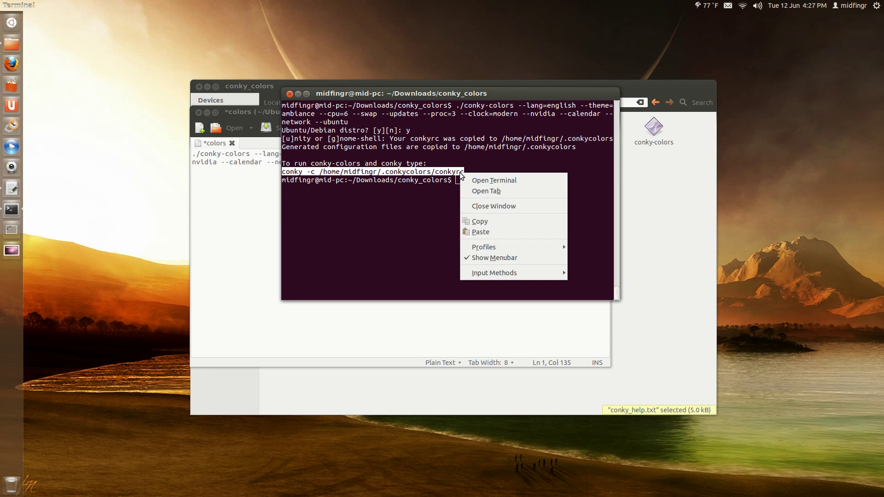
pyautogui.click(481, 220)
pyautogui.click(474, 182)
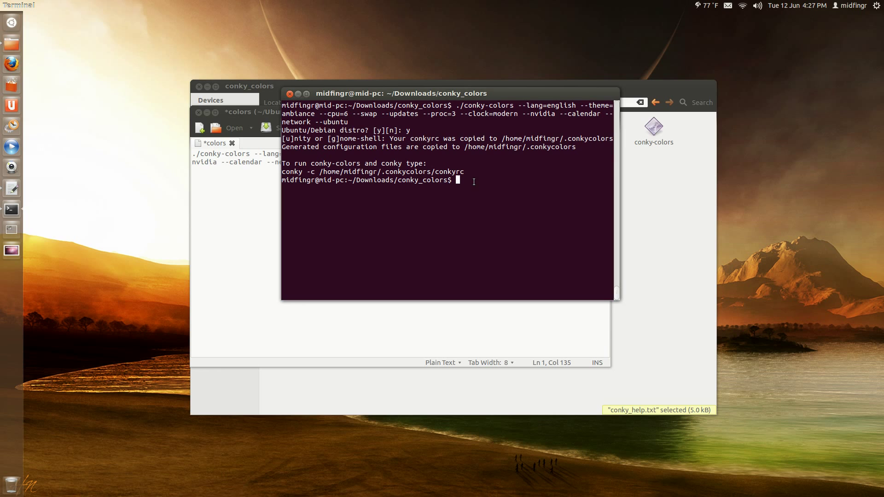
pyautogui.hotkey('ctrl', 'shift', 'v')
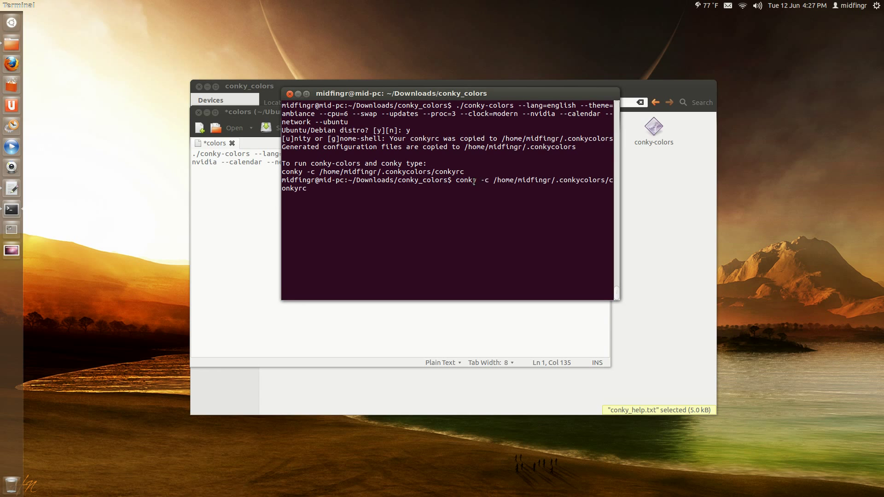
pyautogui.press('Return')
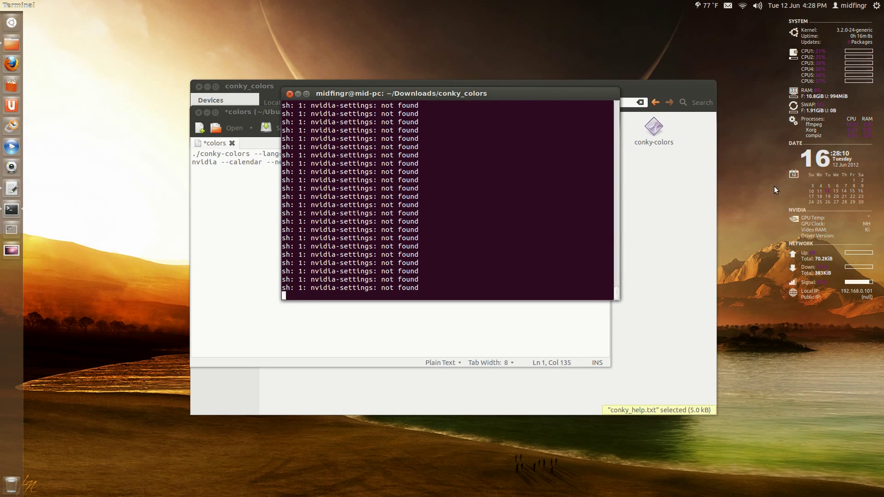
# Step: Minimise the terminal, gedit and file manager windows, then restore the terminal
pyautogui.click(297, 94)
pyautogui.click(206, 112)
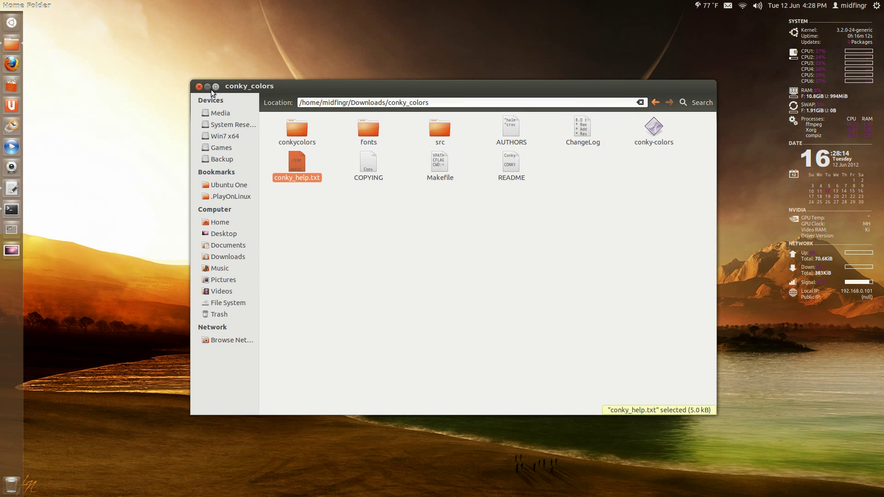
pyautogui.click(207, 86)
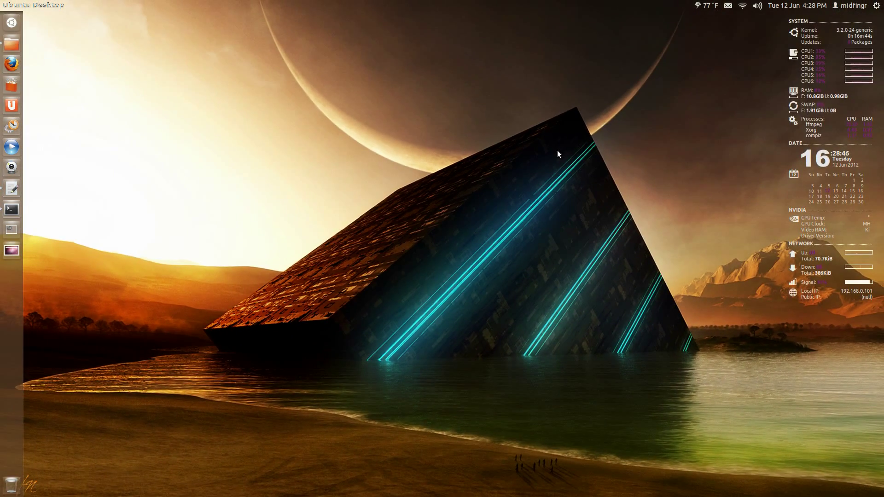
pyautogui.click(11, 210)
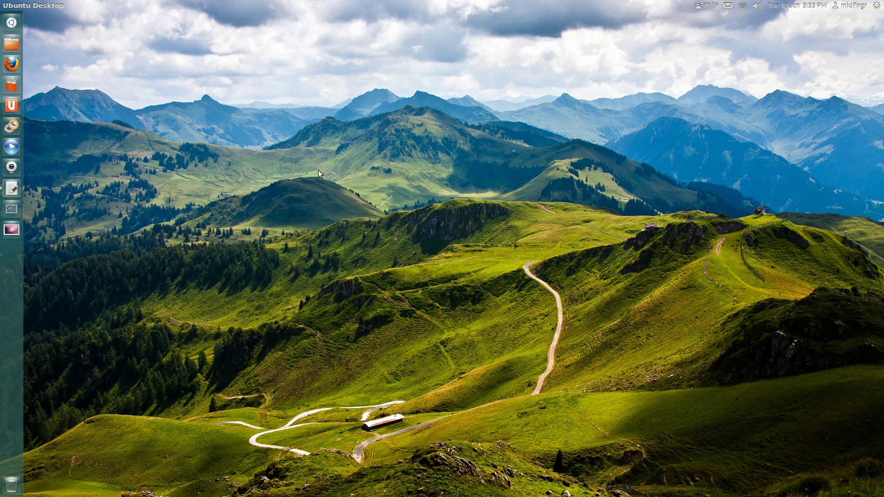
# Step: Open gedit and select the color1 1BE035 setting line in conkyrc
pyautogui.click(12, 188)
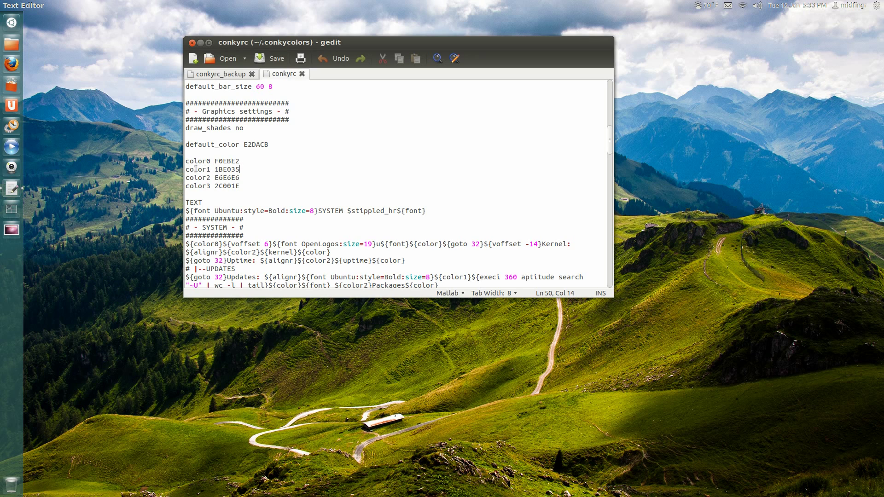
pyautogui.moveTo(186, 170); pyautogui.dragTo(241, 170)
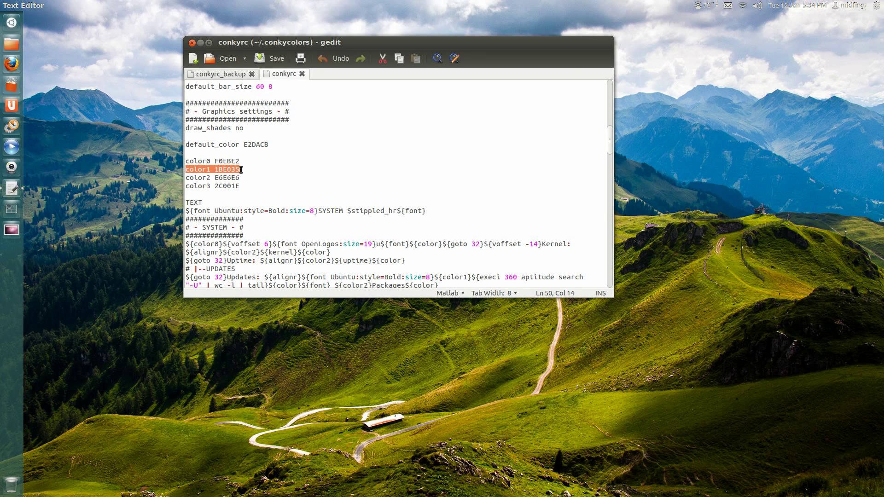
pyautogui.click(226, 170)
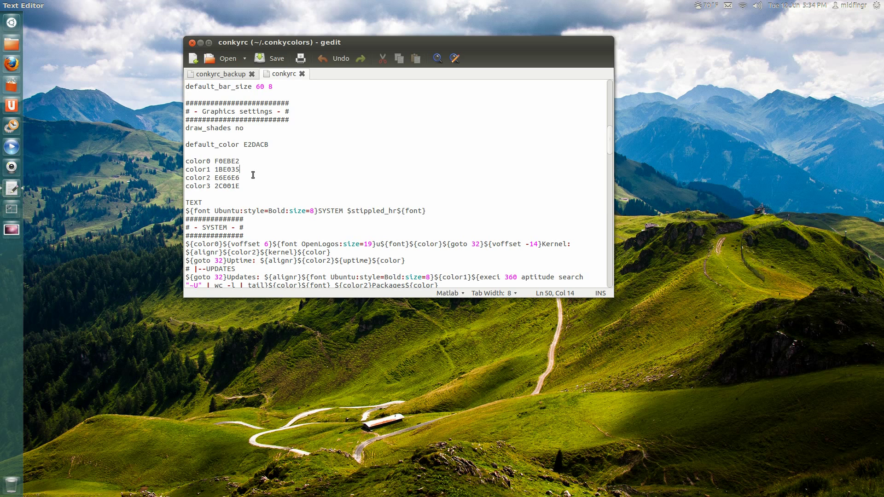
pyautogui.scroll(-9, 259, 182)
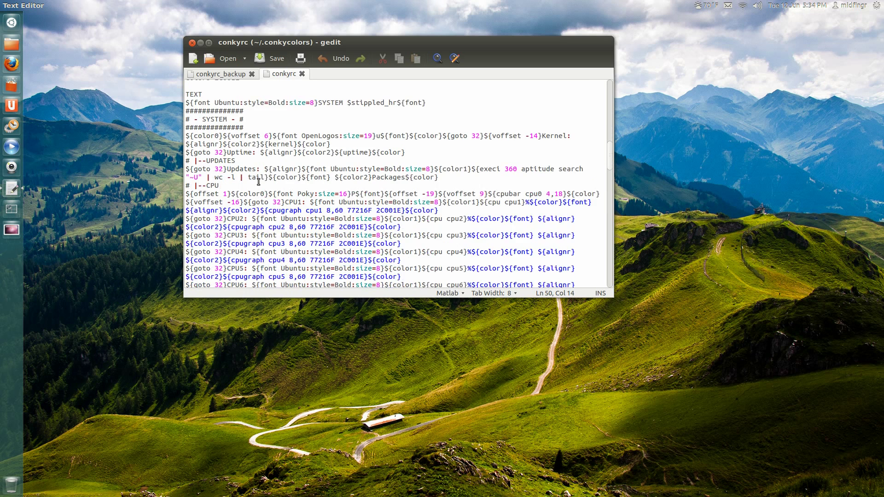
# Step: In conkyrc_backup, select the NVIDIA section header and then the whole NVIDIA GPU block
pyautogui.click(241, 73)
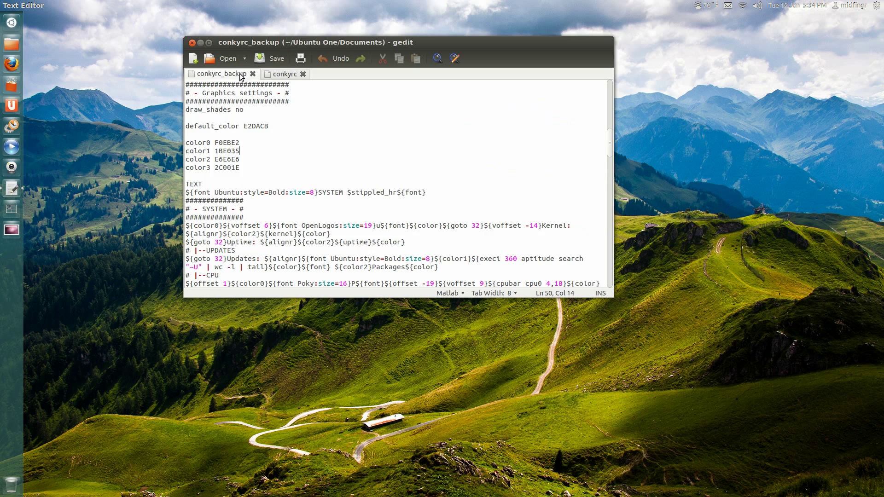
pyautogui.scroll(-12, 307, 161)
pyautogui.scroll(-8, 308, 168)
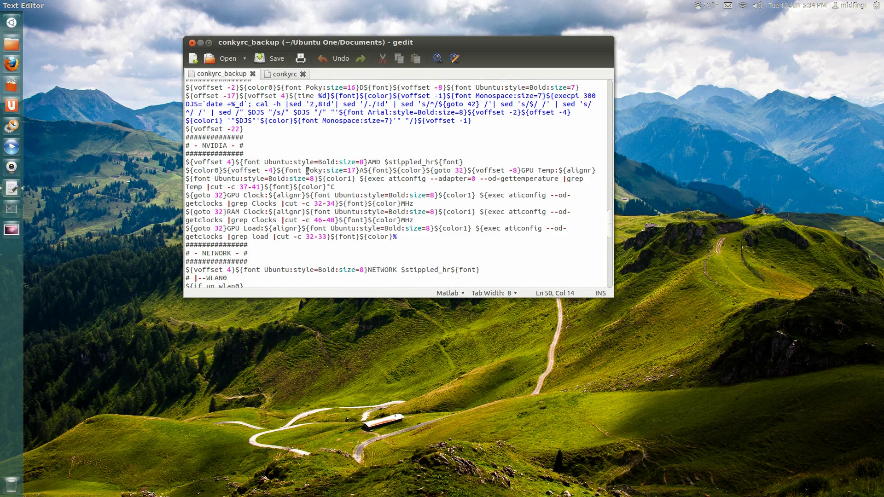
pyautogui.moveTo(186, 138); pyautogui.dragTo(246, 148)
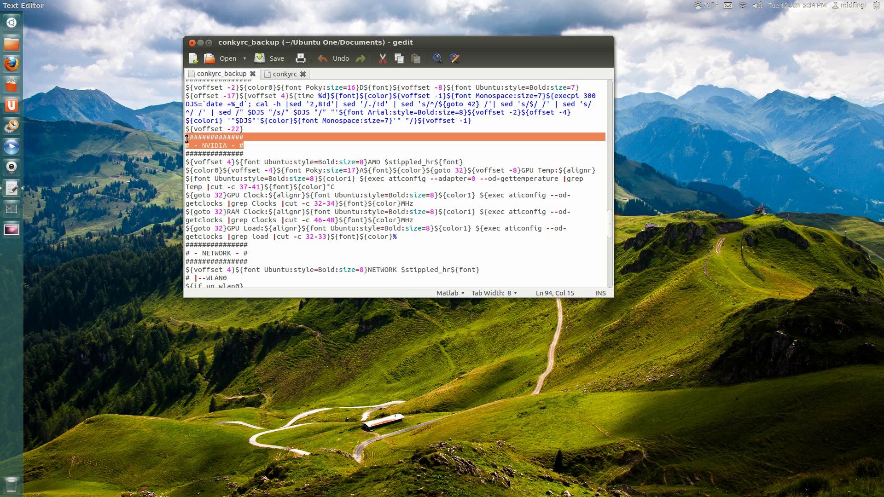
pyautogui.moveTo(186, 139); pyautogui.dragTo(407, 235)
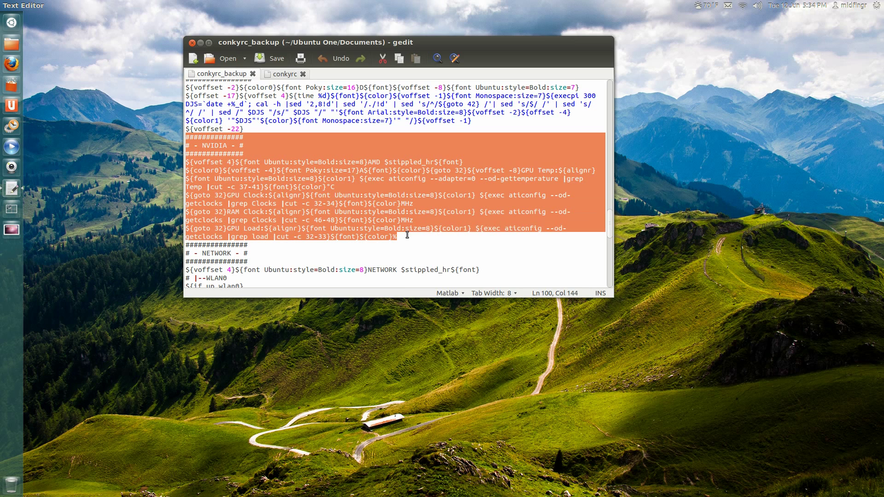
# Step: Compare the ATI GPU block in conkyrc against the NVIDIA block in conkyrc_backup
pyautogui.click(285, 75)
pyautogui.scroll(-10, 302, 181)
pyautogui.scroll(-8, 303, 181)
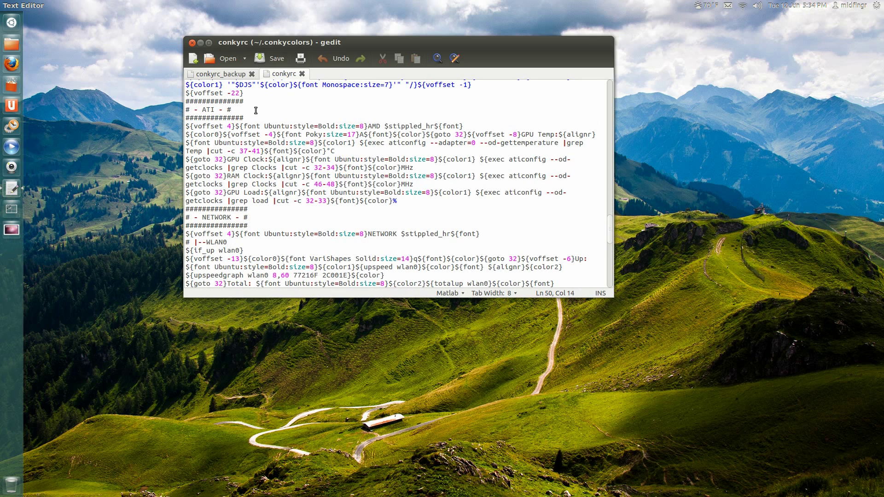
pyautogui.moveTo(185, 102); pyautogui.dragTo(397, 198)
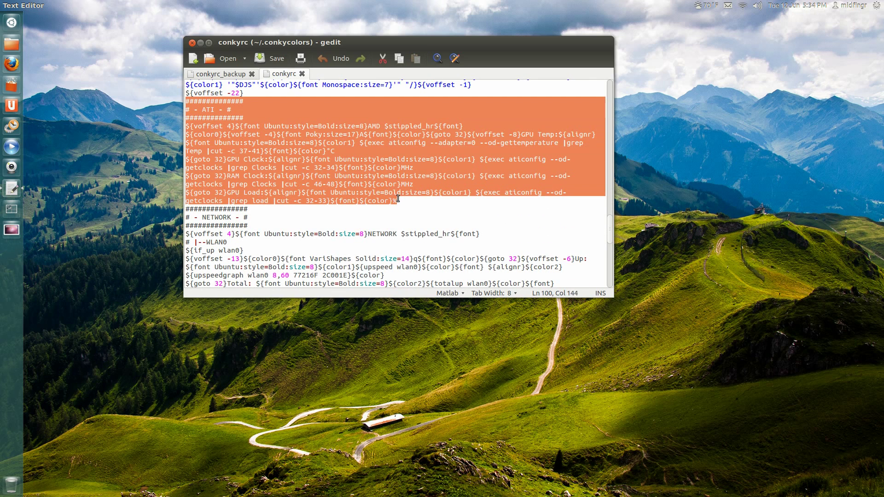
pyautogui.click(228, 75)
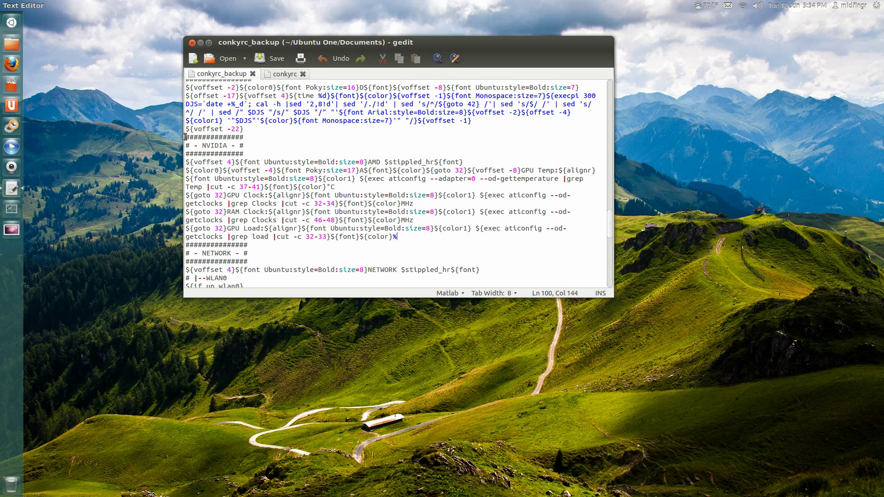
pyautogui.moveTo(186, 137); pyautogui.dragTo(403, 238)
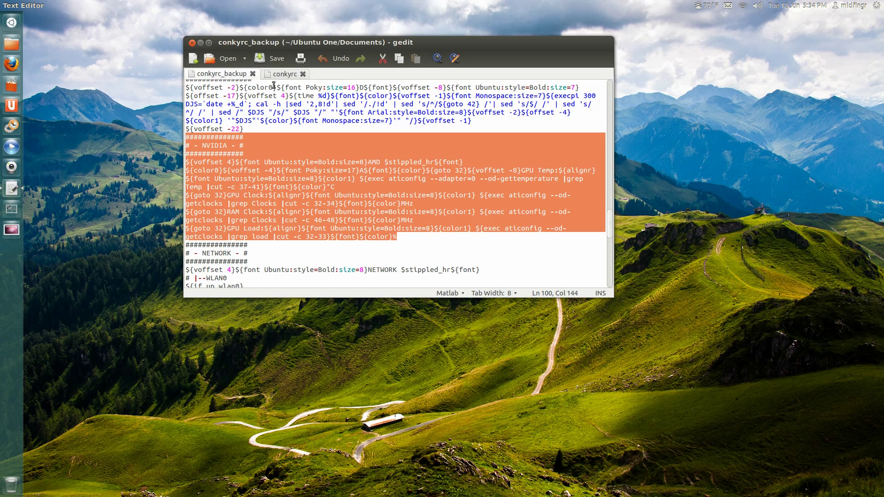
pyautogui.click(282, 74)
# Step: Close gedit, show hidden folders in Home with Ctrl+H, and open .conkycolors
pyautogui.click(192, 42)
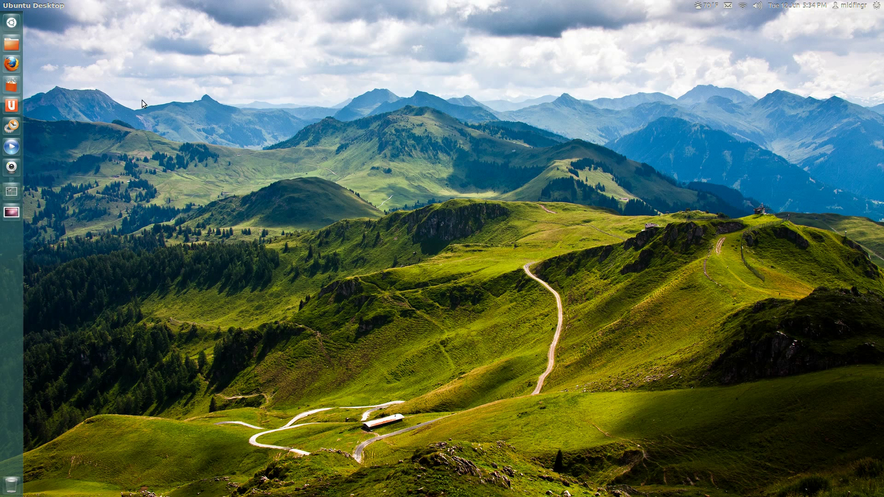
pyautogui.click(11, 44)
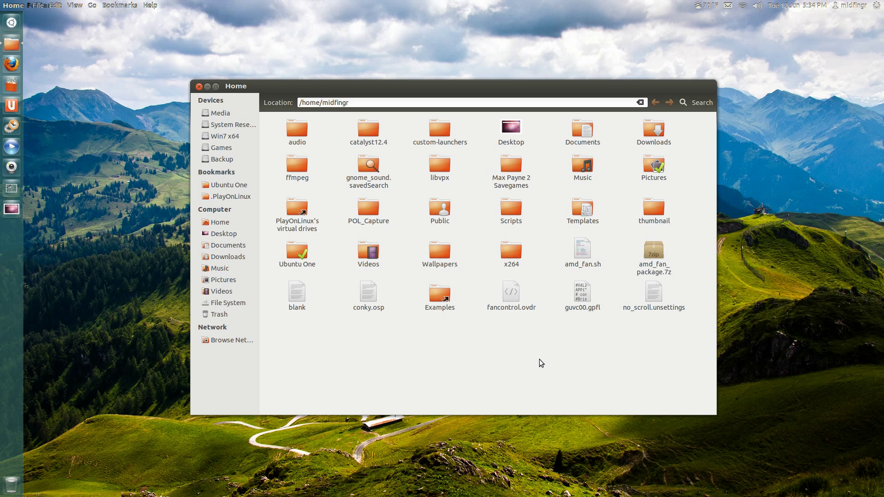
pyautogui.hotkey('ctrl', 'h')
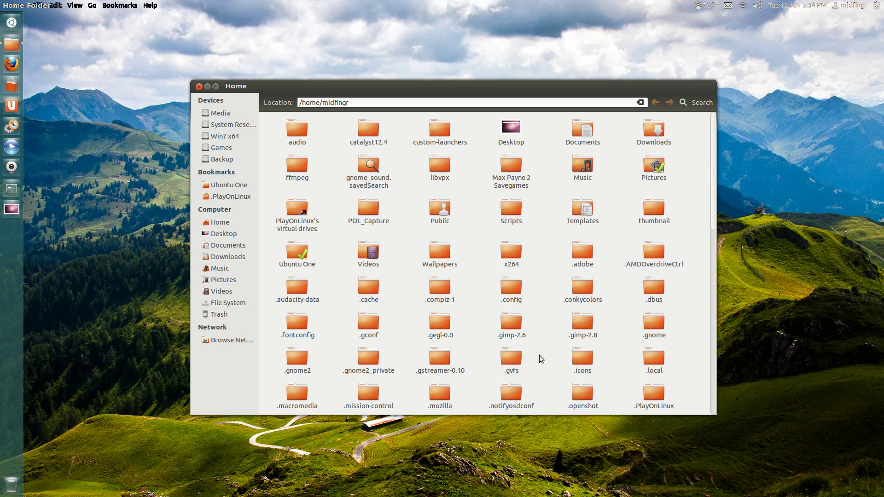
pyautogui.scroll(-1, 542, 313)
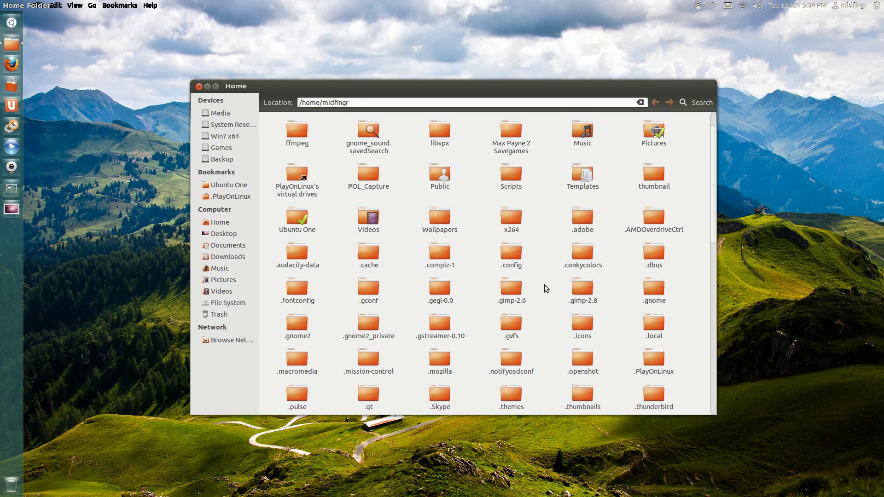
pyautogui.click(586, 267)
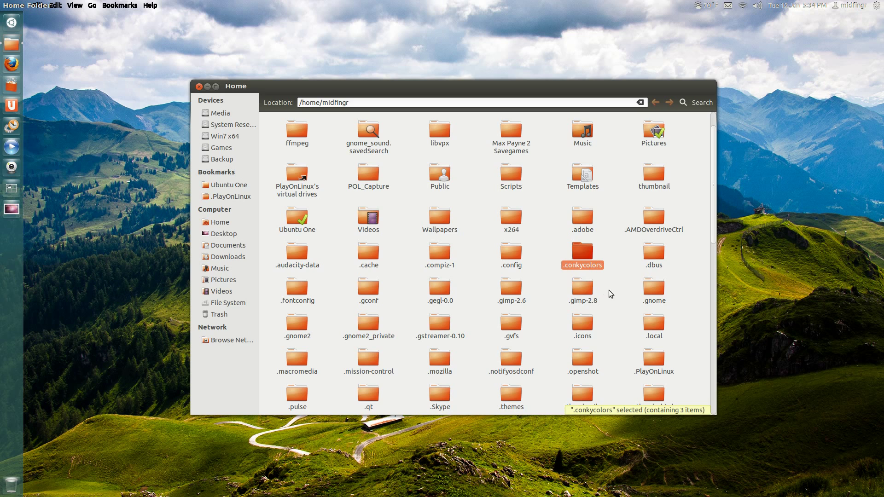
pyautogui.doubleClick(573, 261)
# Step: Open conkyrc in gedit, review its ATI GPU block, then close gedit and Nautilus
pyautogui.doubleClick(447, 134)
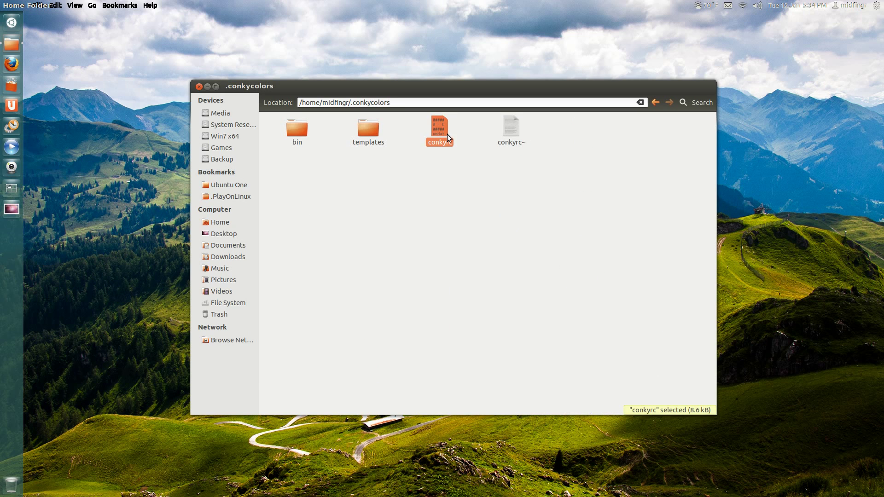
pyautogui.click(305, 172)
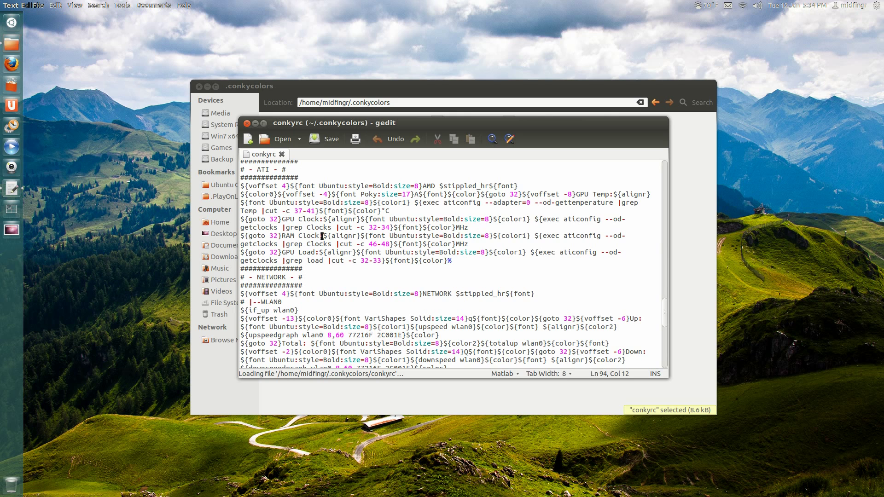
pyautogui.click(323, 269)
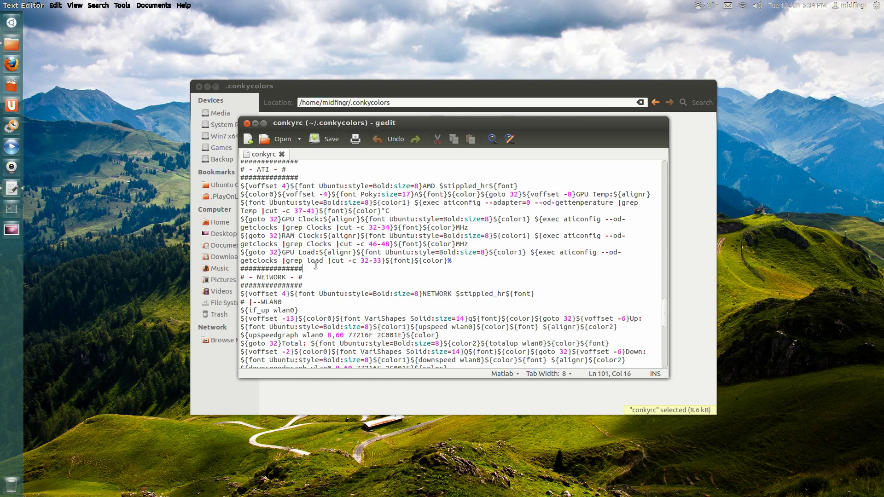
pyautogui.scroll(4, 315, 265)
pyautogui.click(247, 123)
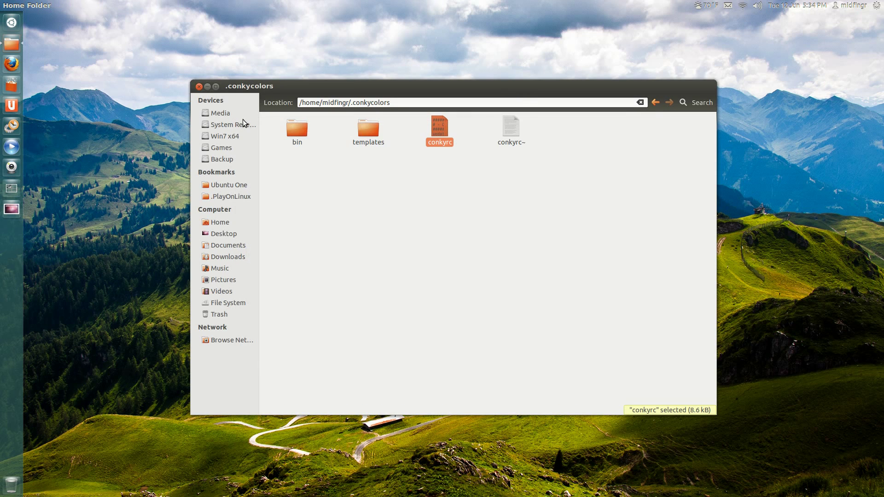
pyautogui.click(198, 87)
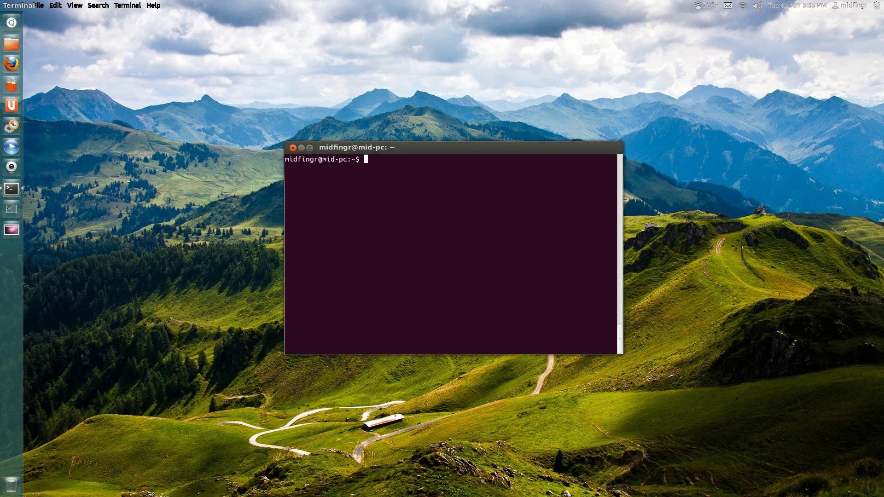
# Step: Change into the .conkycolors folder in the terminal
pyautogui.write('cd')
pyautogui.write('conkycolors')
pyautogui.press('Return')
# Step: List the folder's files with ls and start Conky with 'conky -c conkyrc'
pyautogui.write('ls')
pyautogui.press('Return')
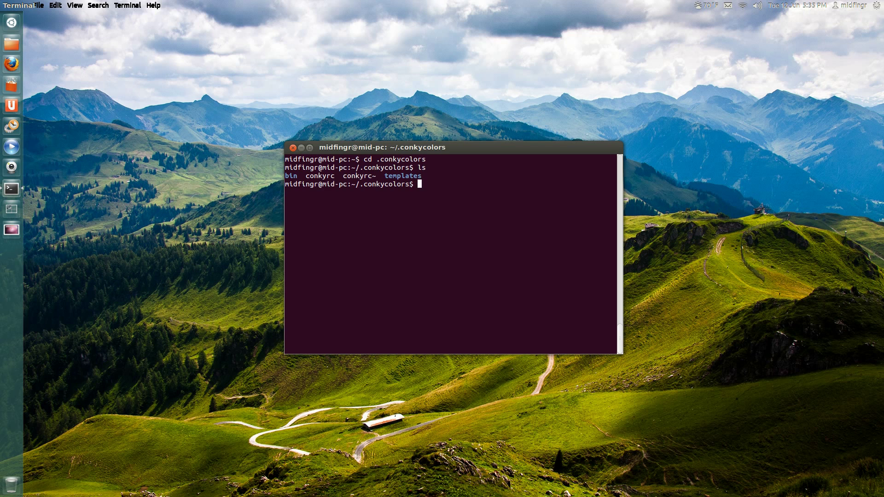
pyautogui.write('conky -c conkyrc')
pyautogui.press('Return')
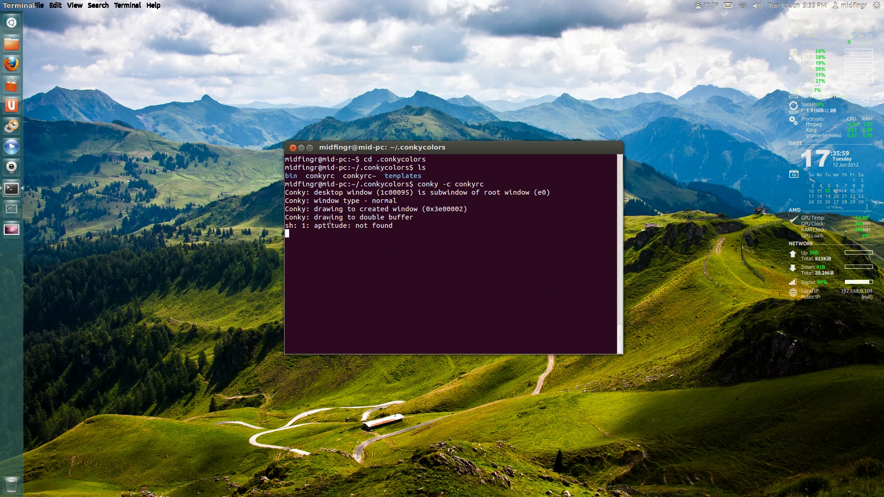
# Step: Minimize the terminal and focus the desktop so only the Conky panel shows
pyautogui.click(301, 148)
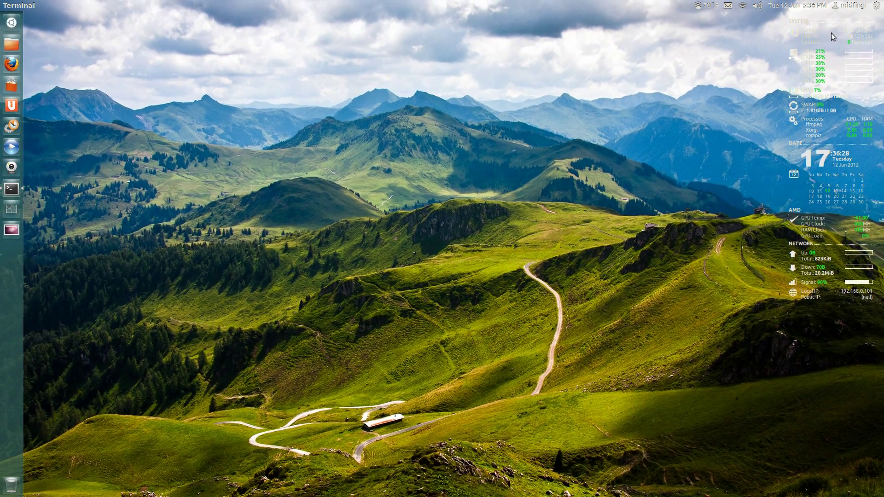
pyautogui.click(450, 193)
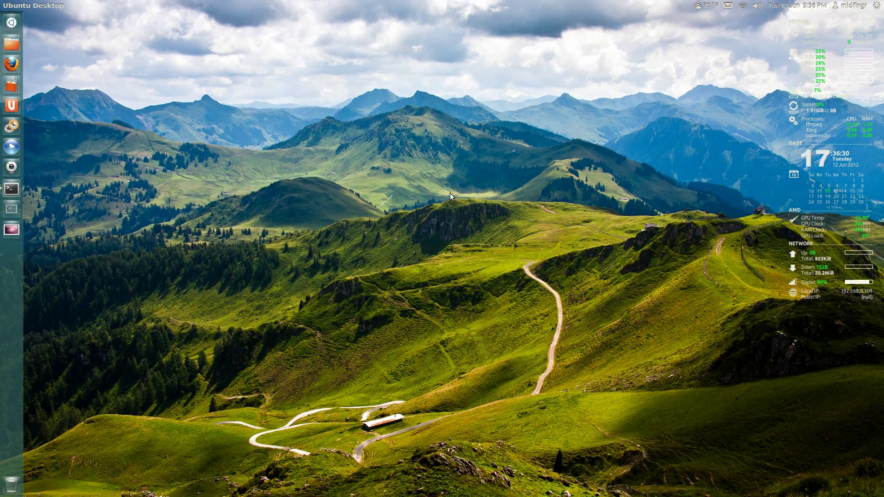